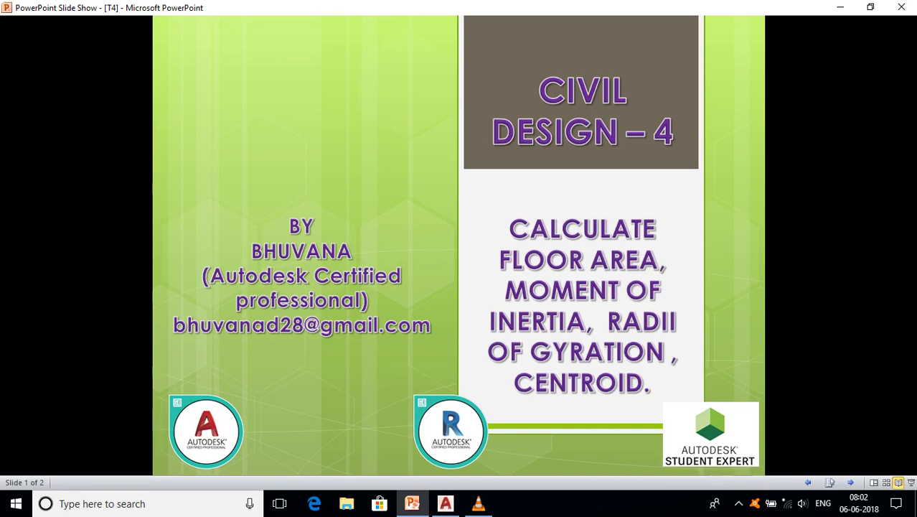
Bring up the drawing and pan to frame the T and I sections.
click(445, 503)
middle_drag(574, 277, 612, 293)
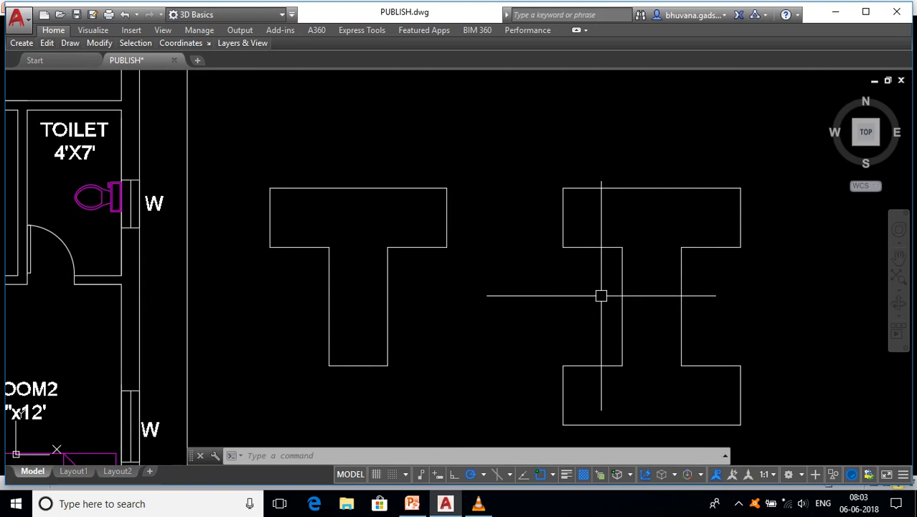
mouse_move(514, 295)
middle_down()
mouse_move(596, 306)
mouse_move(608, 295)
middle_up()
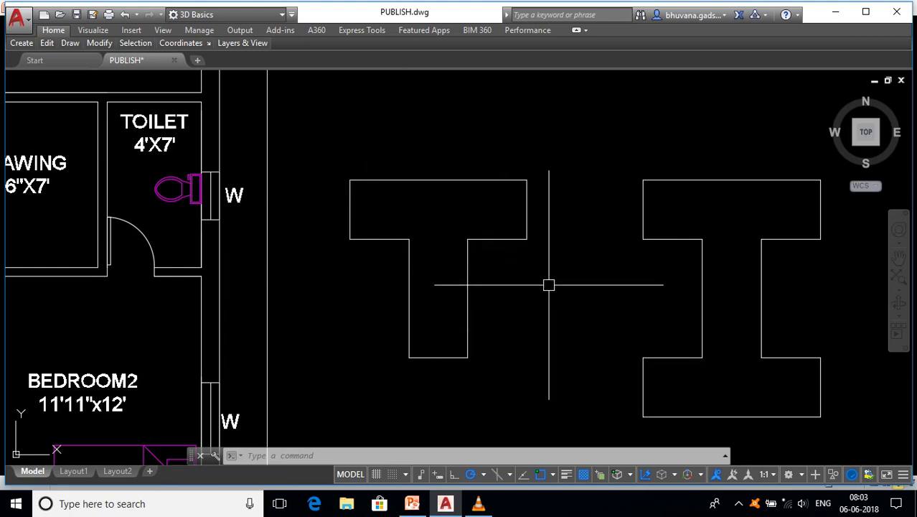
mouse_move(738, 289)
middle_down()
mouse_move(492, 234)
mouse_move(470, 254)
middle_up()
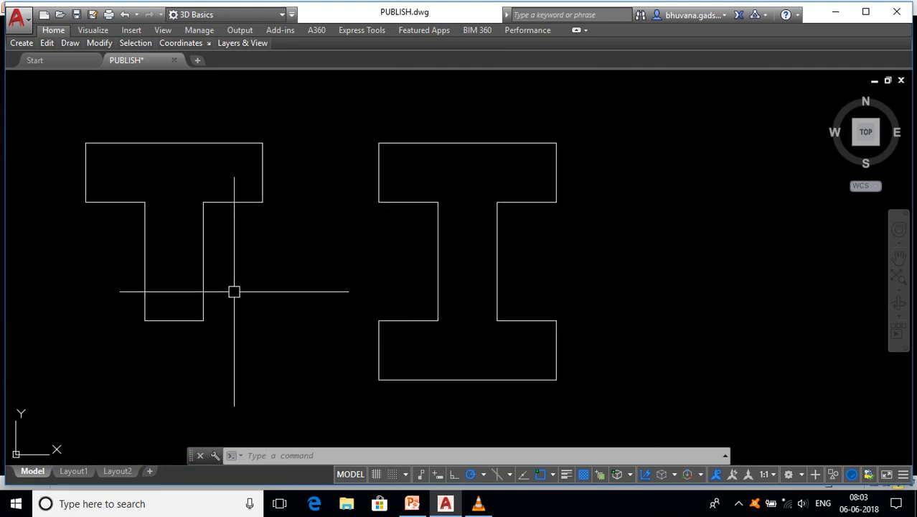
middle_drag(237, 297, 423, 303)
Explode the T-section polyline into separate lines and check its individual edges.
click(349, 316)
click(406, 305)
text(x)
key(Return)
click(403, 287)
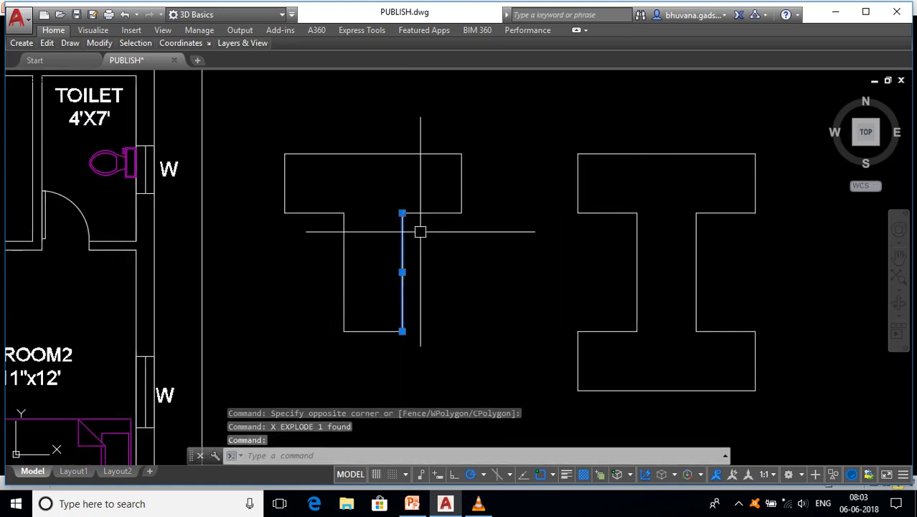
click(432, 212)
click(461, 188)
click(435, 154)
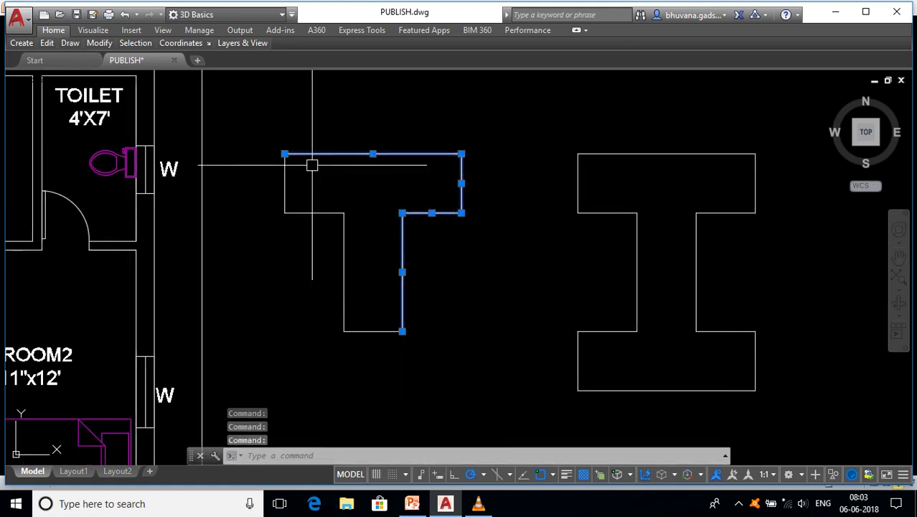
key(Escape)
middle_drag(365, 211, 420, 249)
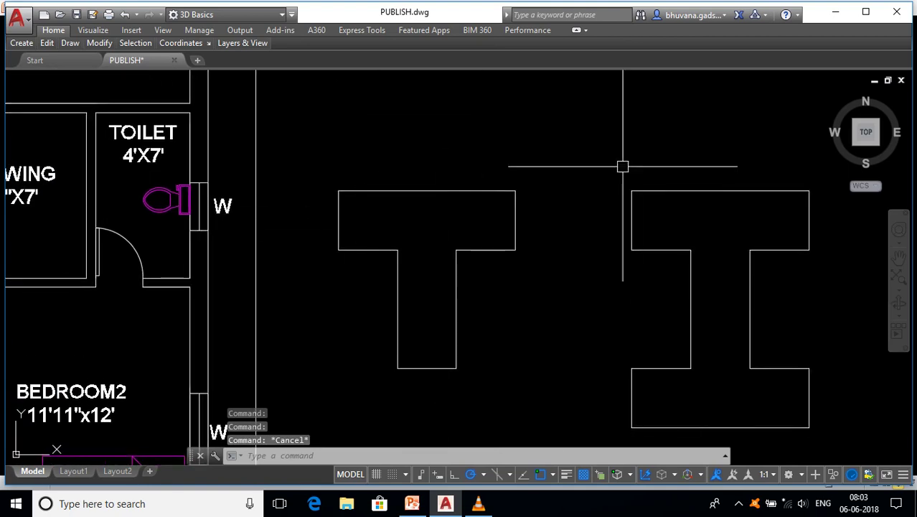
middle_drag(540, 289, 594, 268)
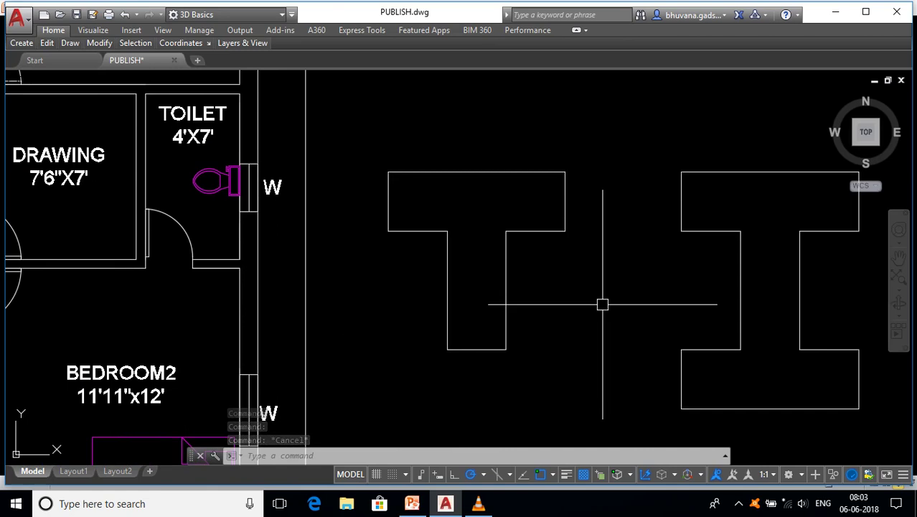
Join the T section's eight edge lines into one region with REGION.
text(RE)
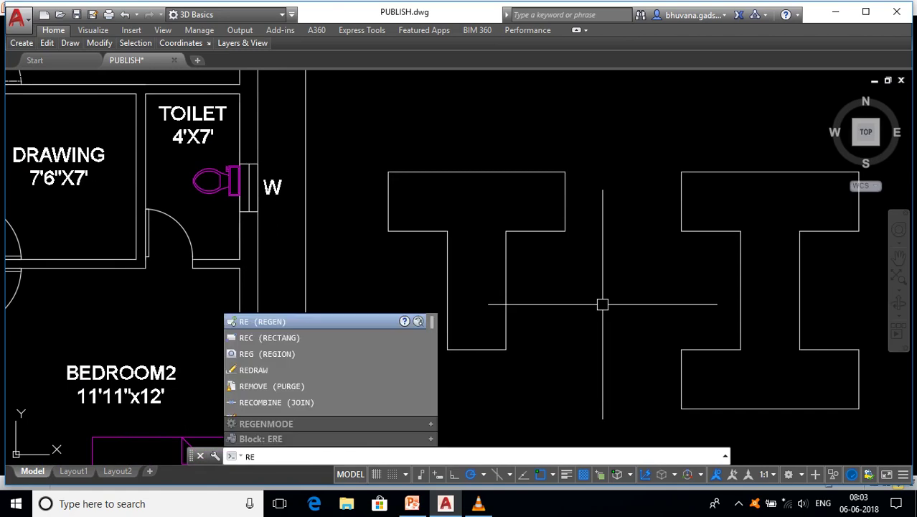
text(G)
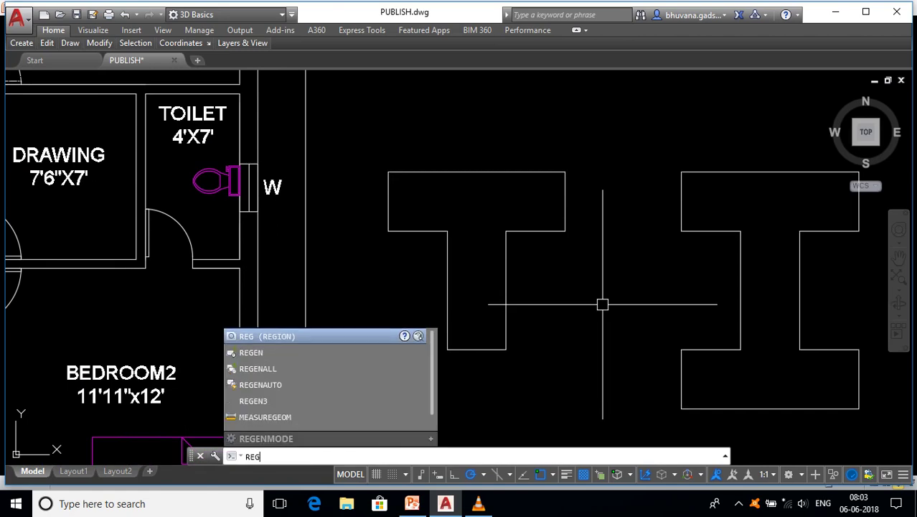
key(Return)
click(613, 375)
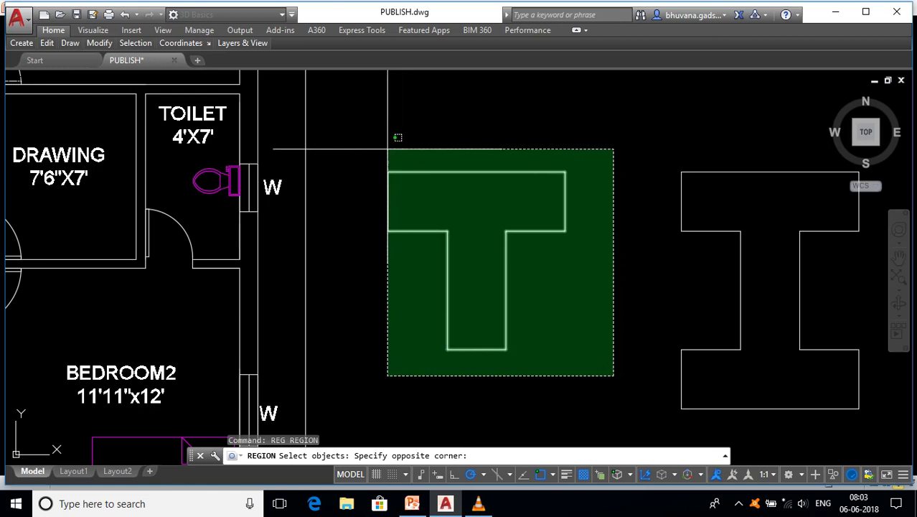
click(387, 149)
key(Return)
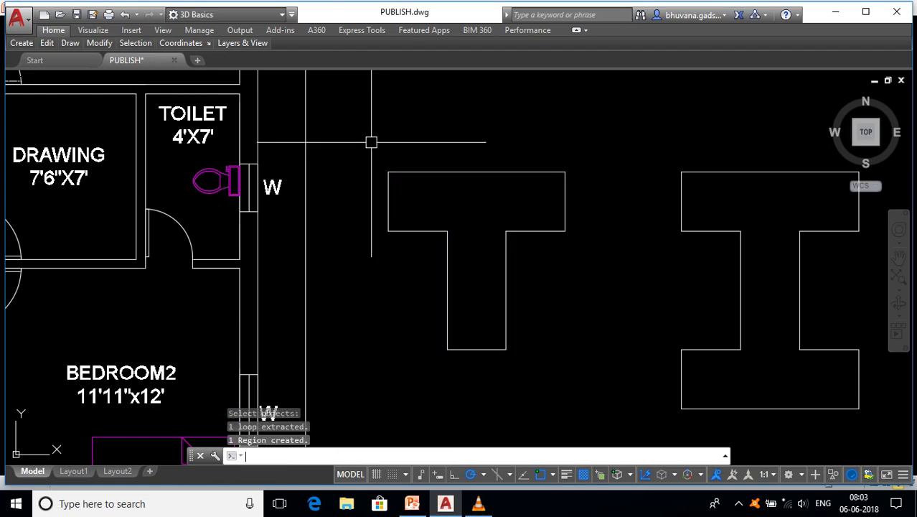
click(433, 172)
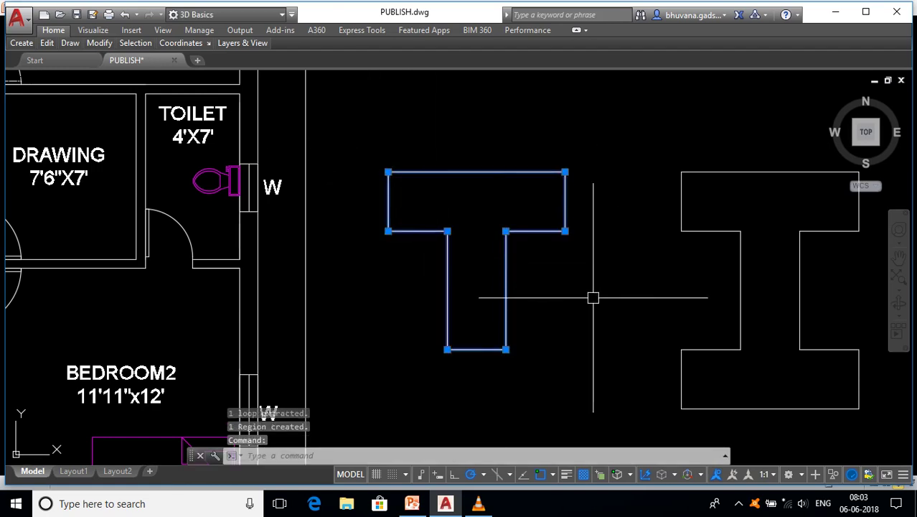
middle_drag(592, 297, 616, 306)
key(Escape)
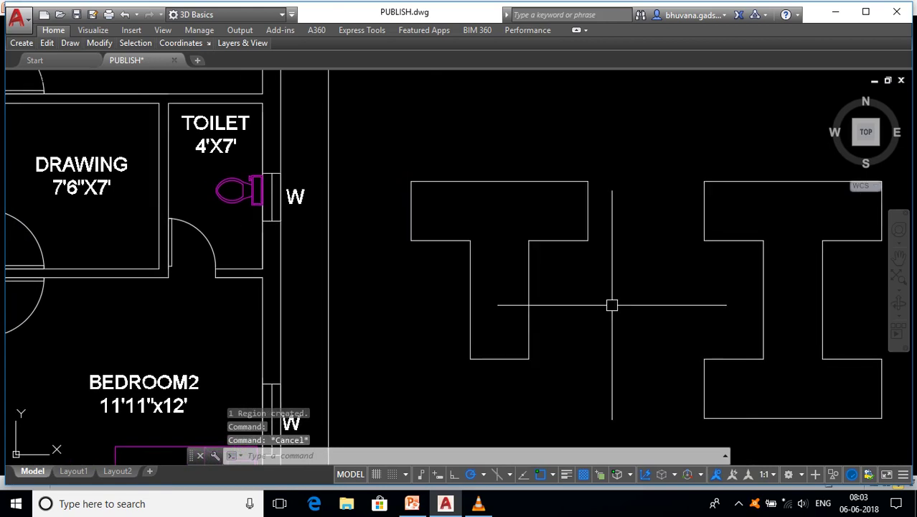
Report the T region's mass properties (area 4500.0 sq in, perimeter 360.0 in) and copy the results.
text(MA)
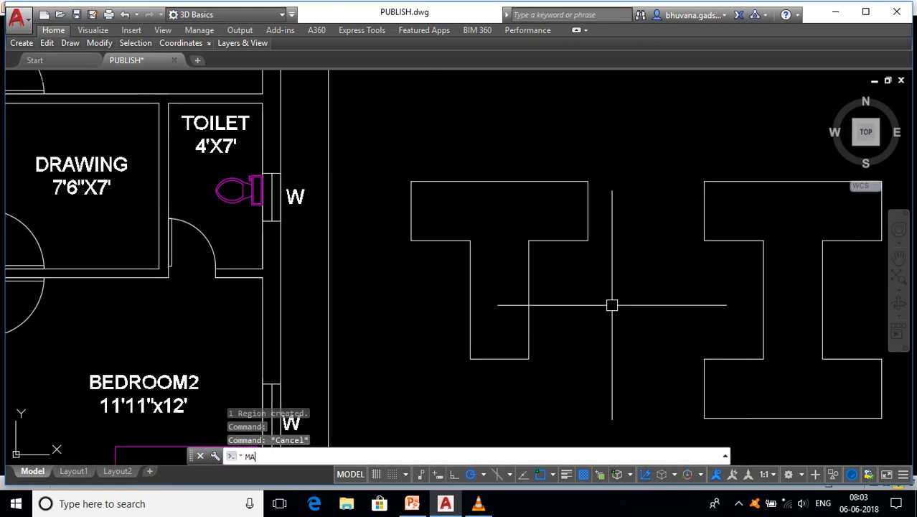
text(SSPR)
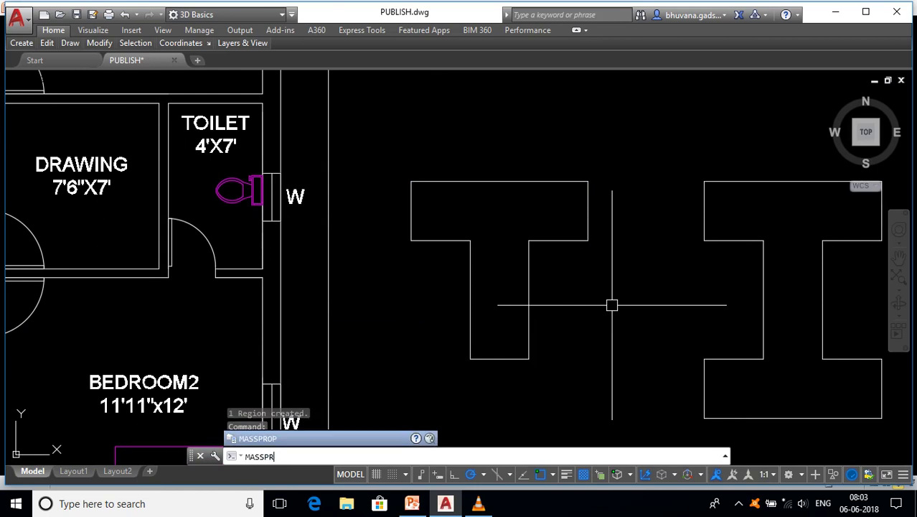
text(OP)
key(Return)
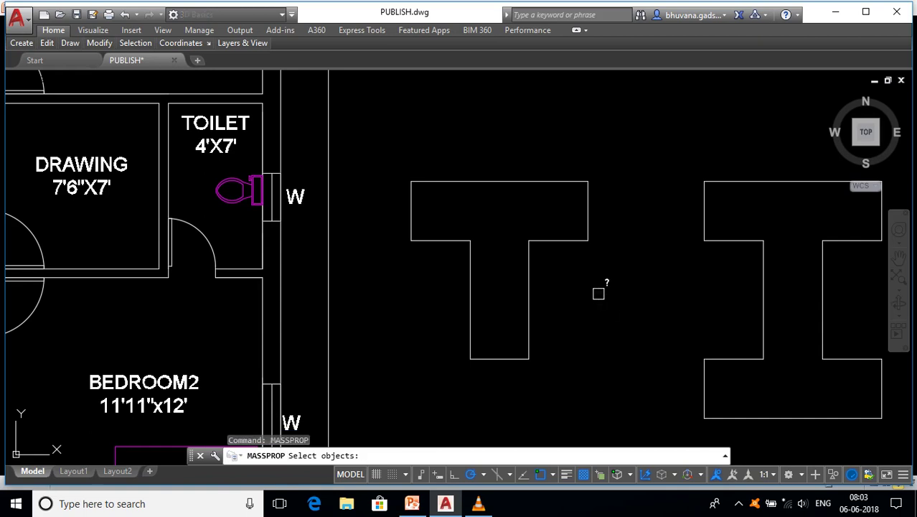
click(542, 245)
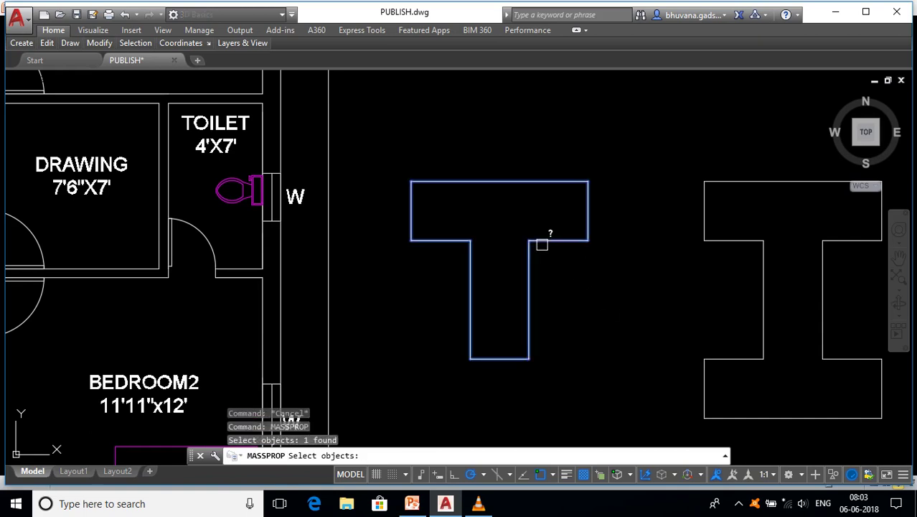
key(Return)
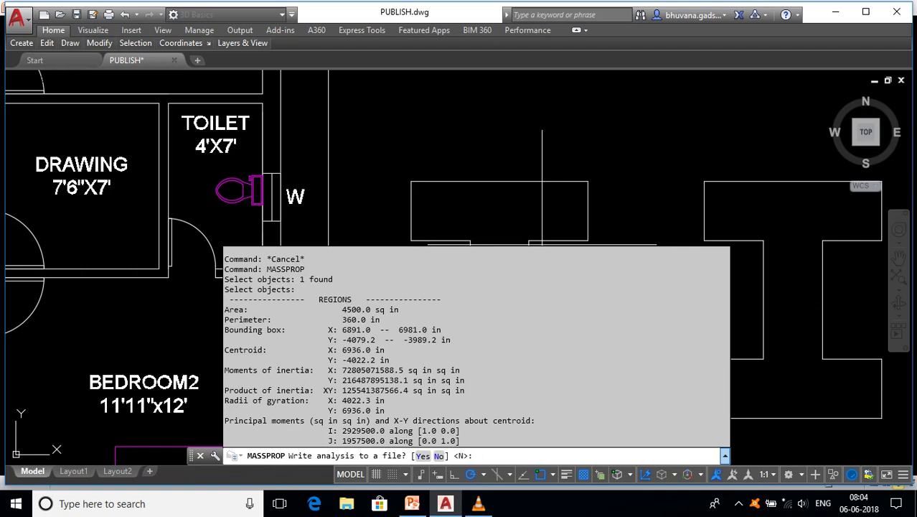
mouse_move(463, 440)
mouse_down()
mouse_move(236, 335)
mouse_move(236, 309)
mouse_move(224, 309)
mouse_up()
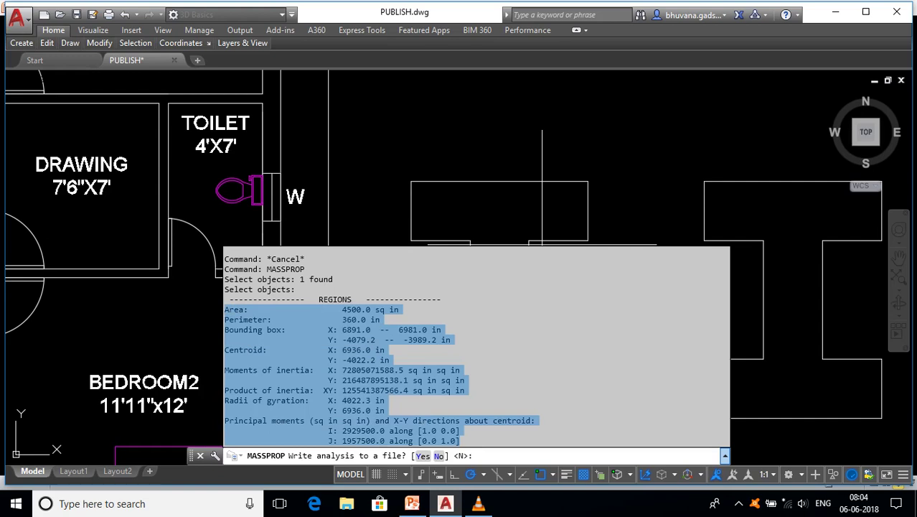
key(ctrl+c)
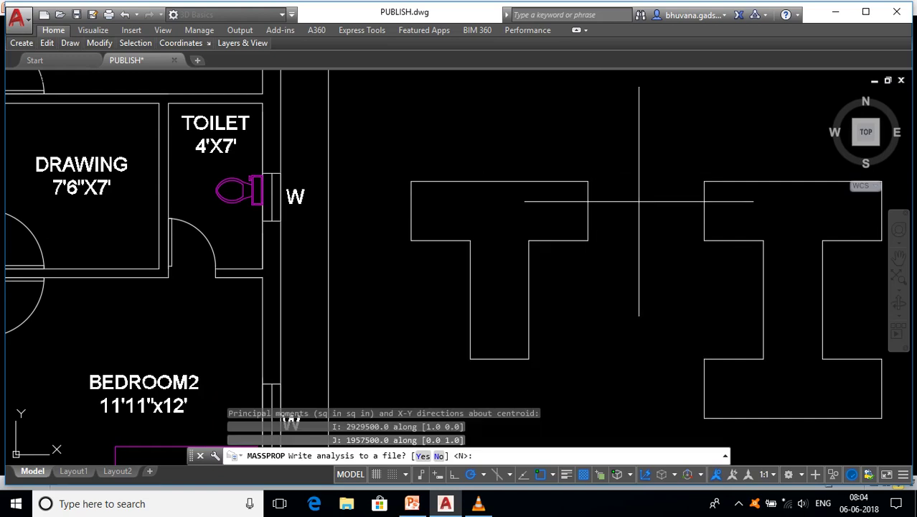
key(ctrl+v)
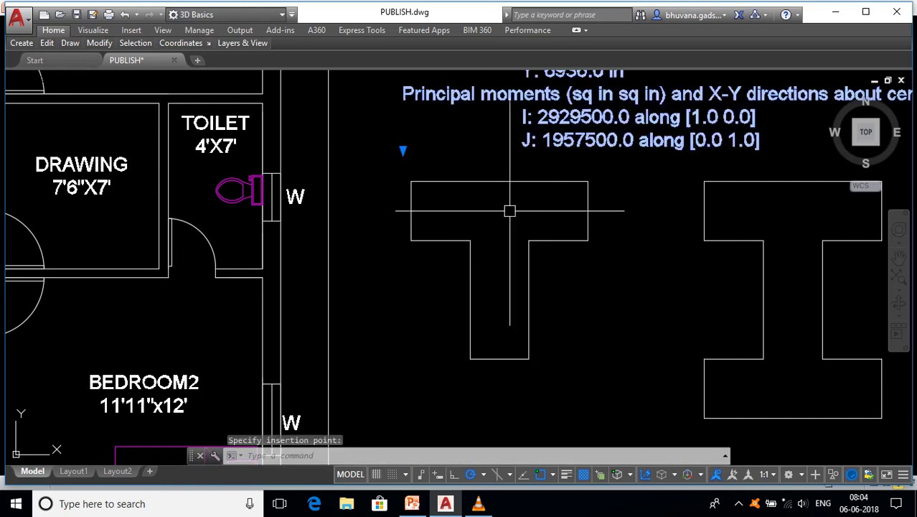
scroll(505, 205, down, 2)
click(511, 260)
mouse_move(511, 260)
middle_down()
mouse_move(547, 297)
mouse_move(553, 369)
middle_up()
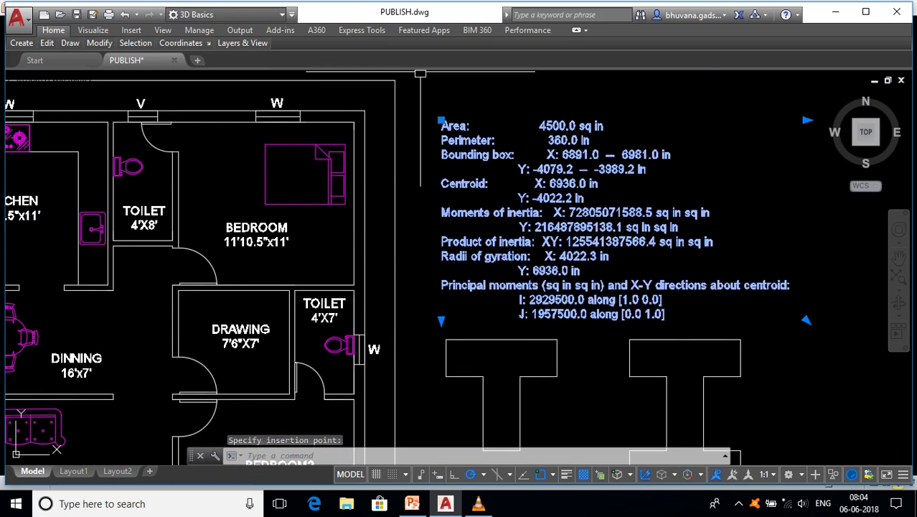
key(Escape)
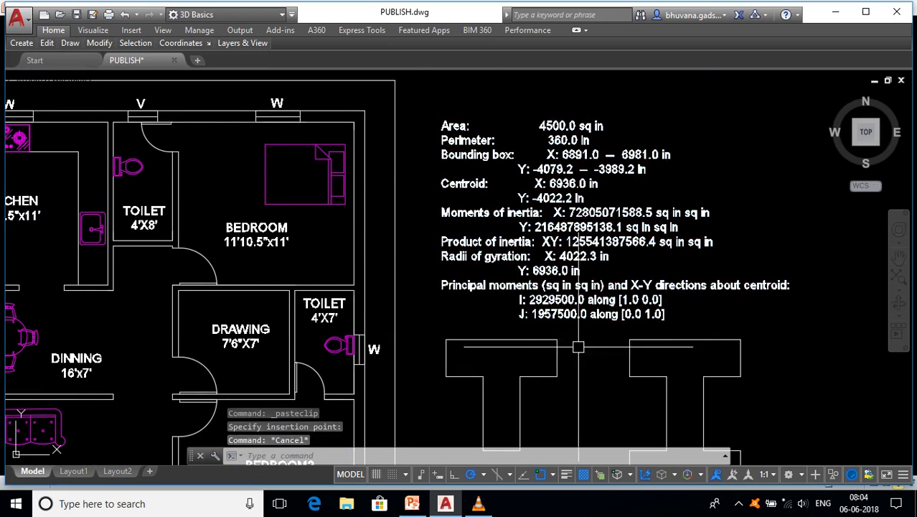
click(596, 331)
click(575, 266)
text(e)
key(Return)
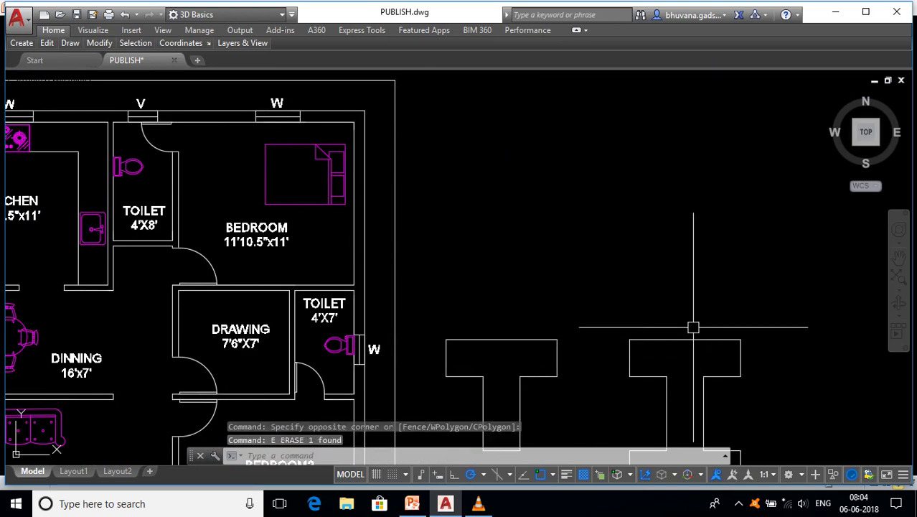
Explode the I section outline into separate lines.
text(x)
key(Return)
click(689, 353)
click(655, 311)
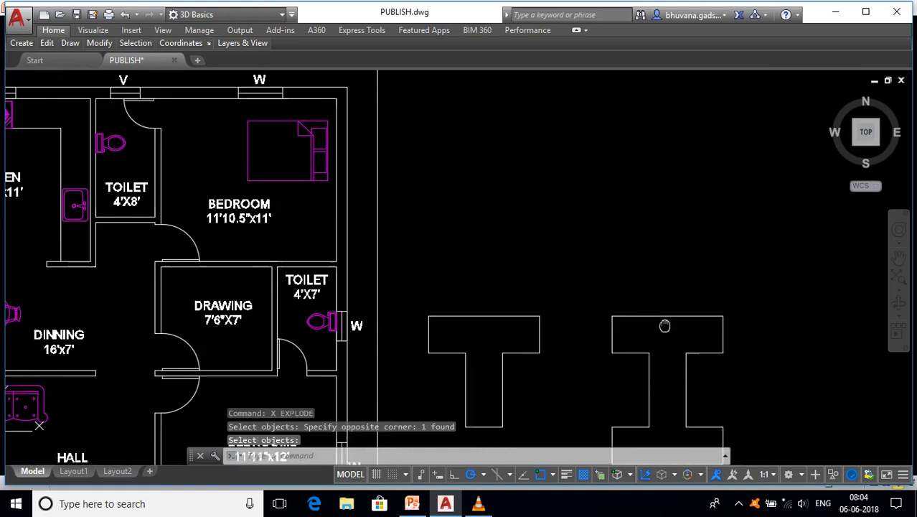
middle_drag(665, 324, 563, 199)
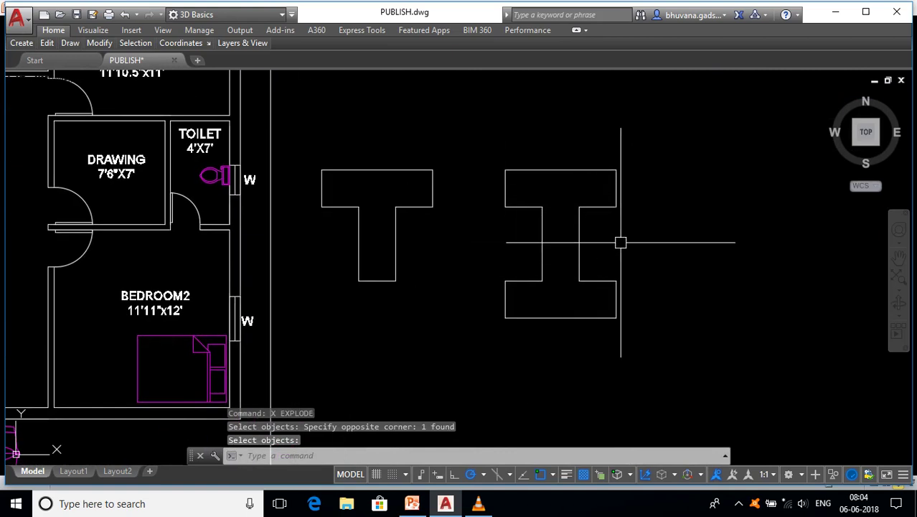
Join the I section's 12 edges into a single region.
text(reg)
key(Return)
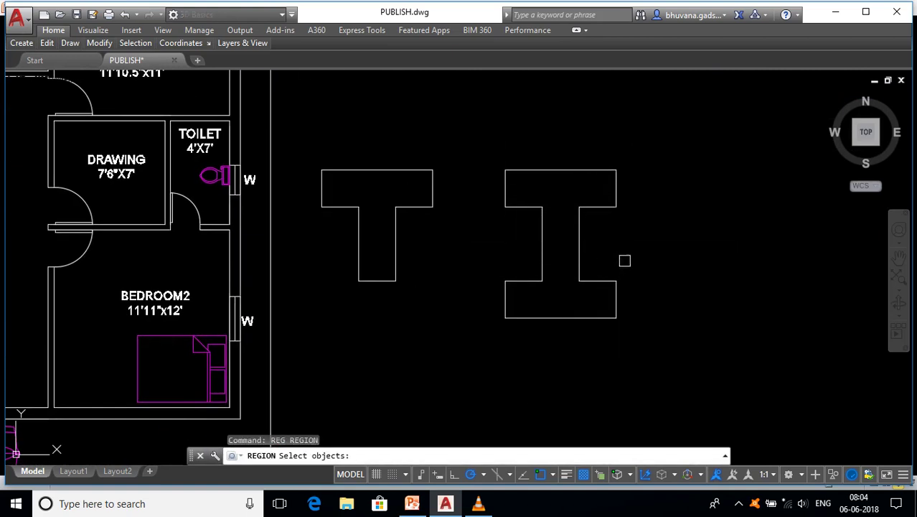
click(651, 347)
click(488, 154)
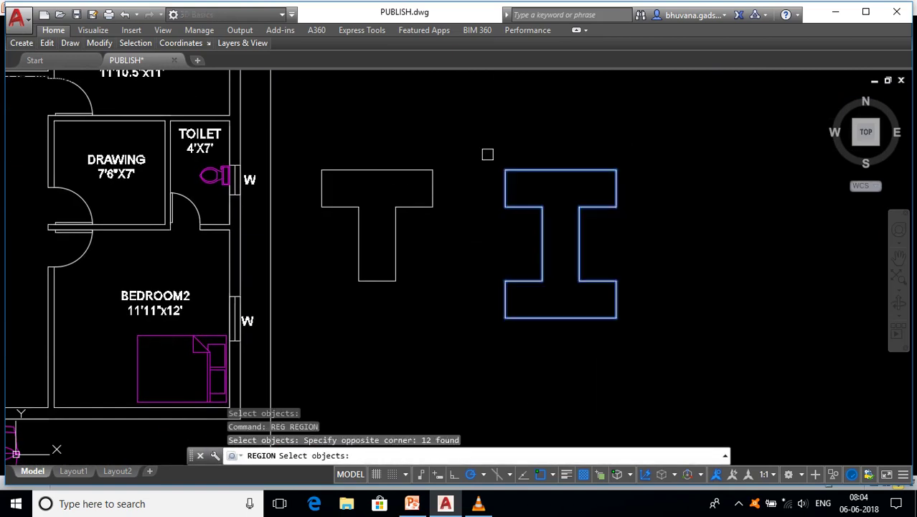
key(Return)
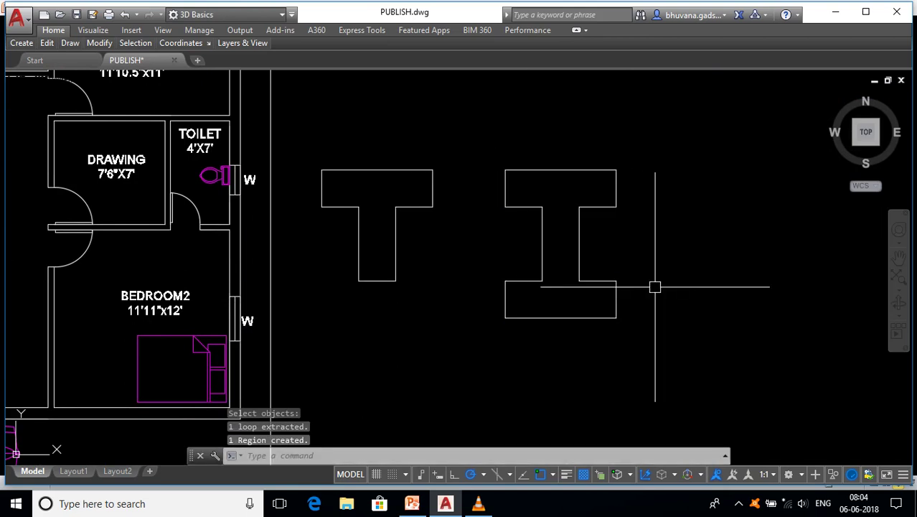
text(MASS)
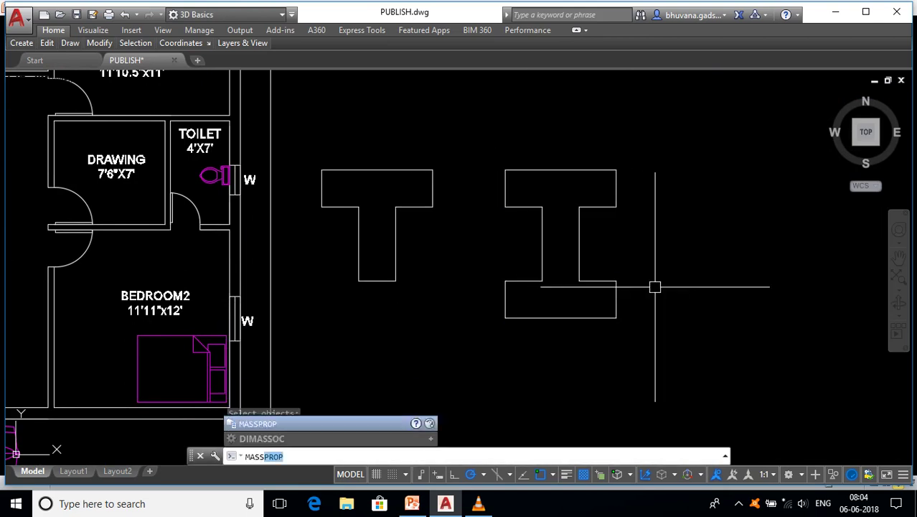
text(PROP)
List the I region's mass properties: area 7200.0 sq in, perimeter 540.0 in, centroid (7084.8, -4049.2).
key(Return)
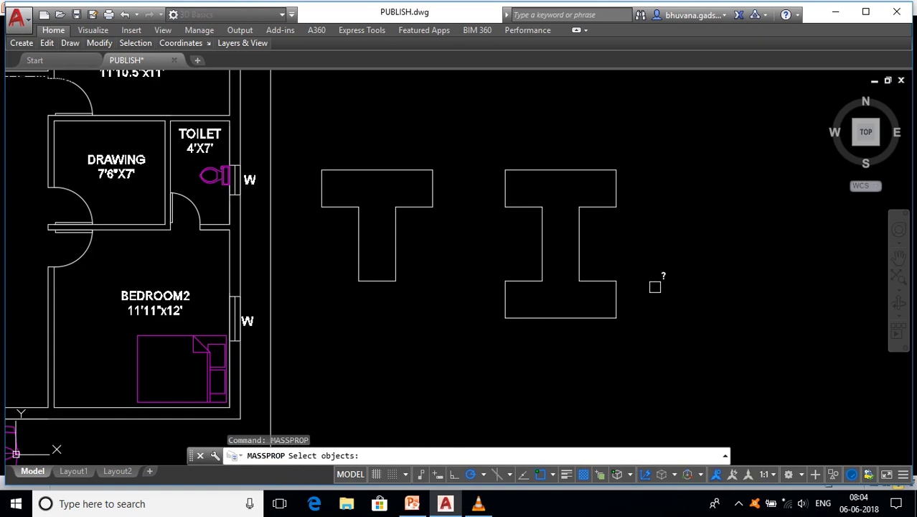
click(580, 245)
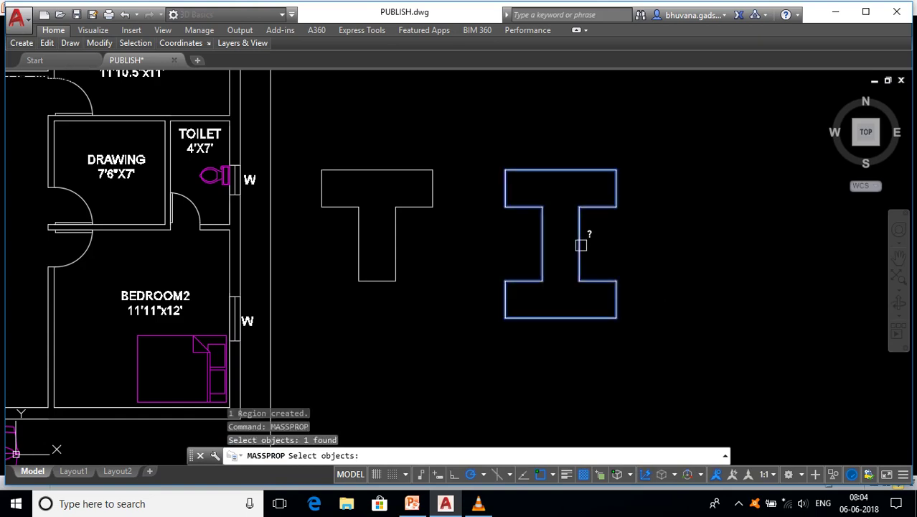
key(Return)
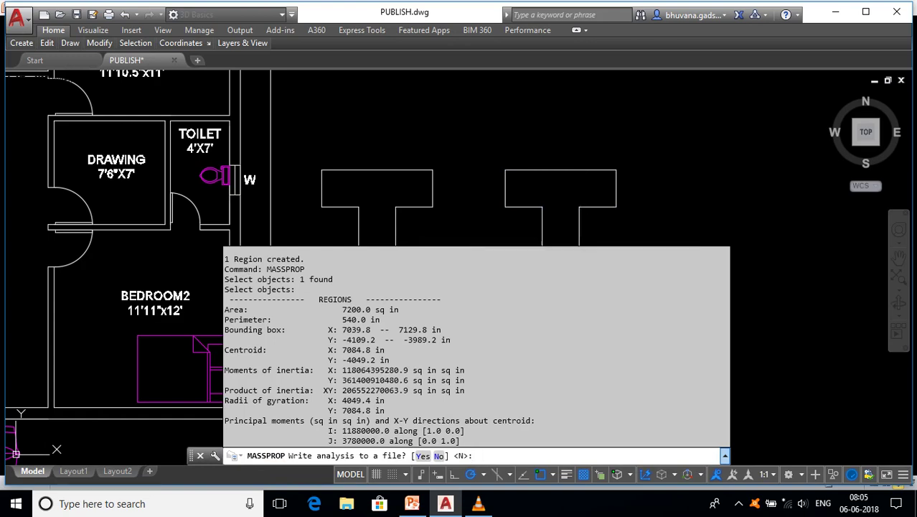
key(Escape)
middle_drag(449, 279, 486, 301)
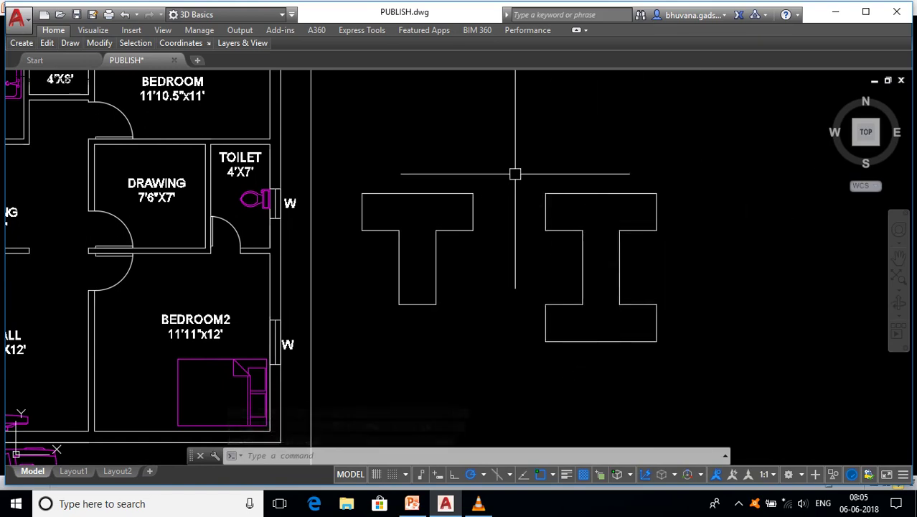
scroll(516, 173, up, 2)
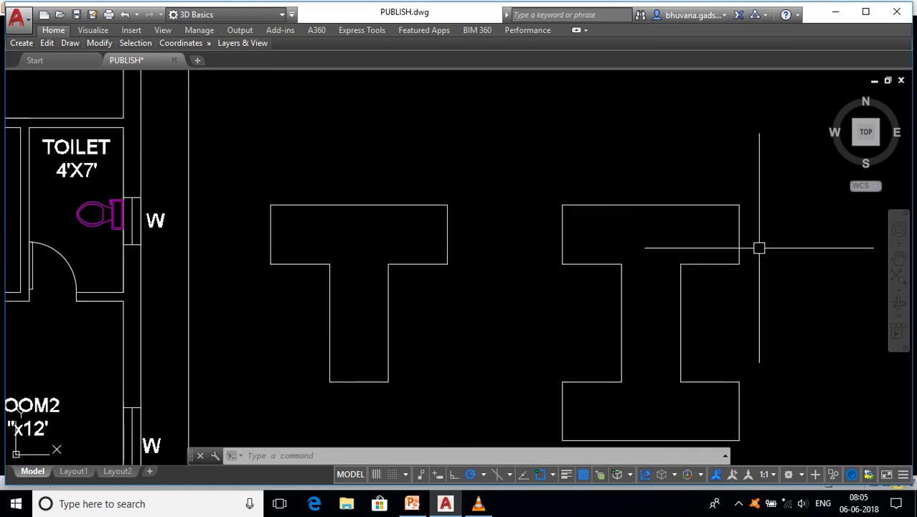
middle_drag(489, 283, 392, 284)
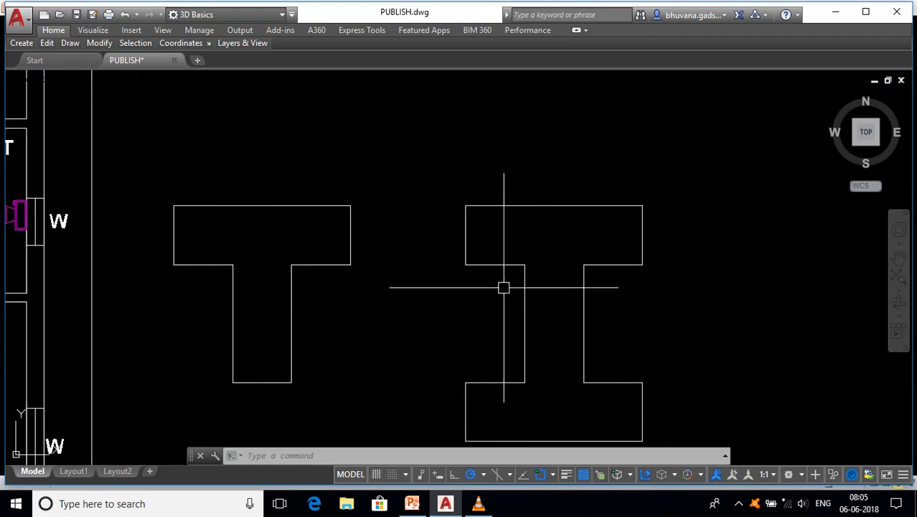
Measure the I section's top flange from its four corners: 2700.0 sq in, perimeter 20'-0".
text(A)
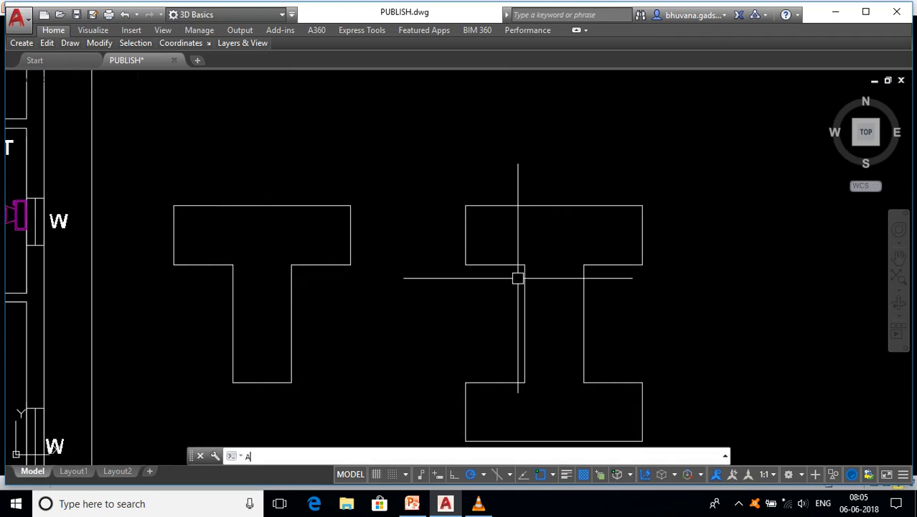
text(REA)
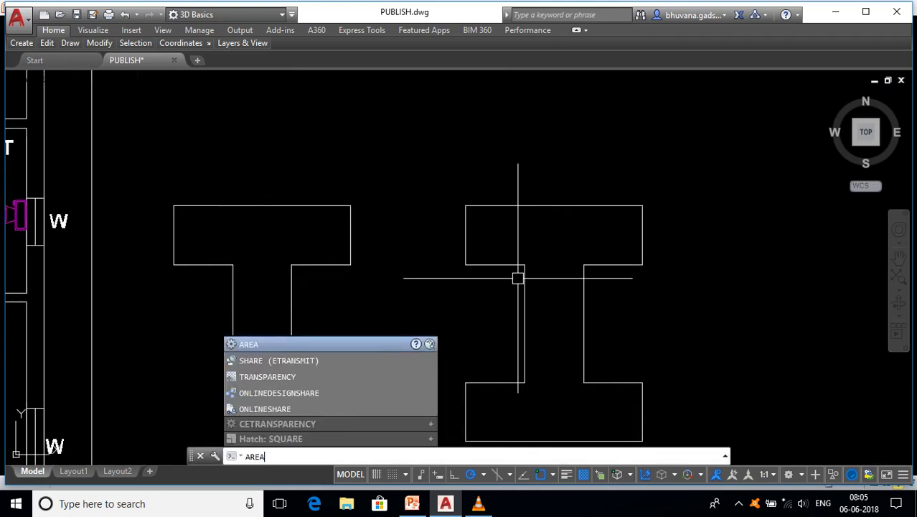
key(Return)
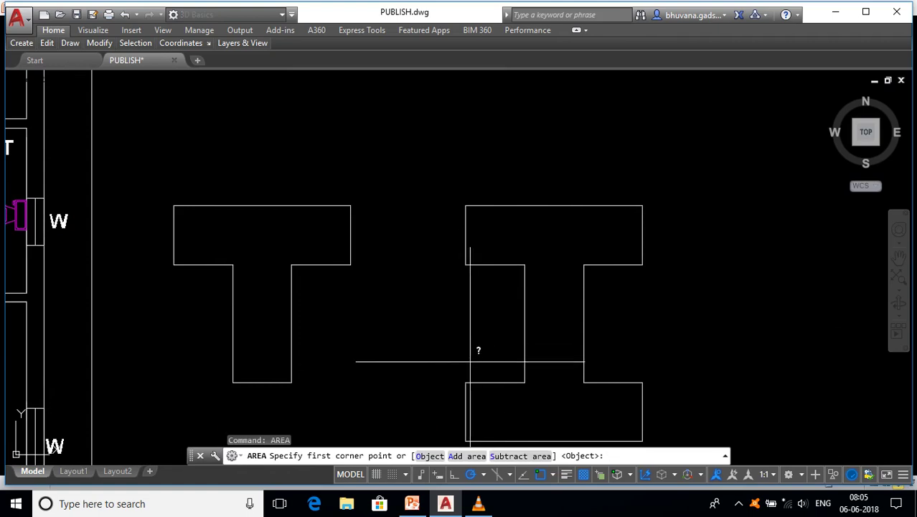
click(465, 265)
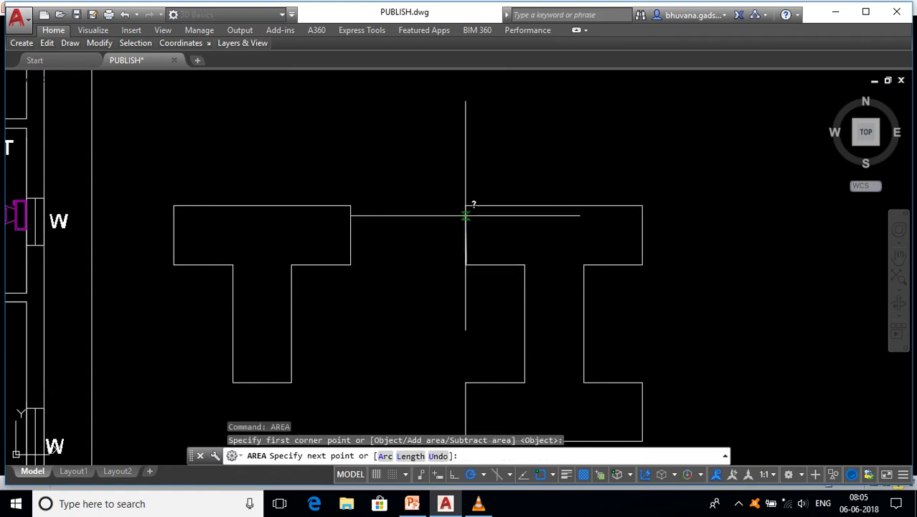
click(466, 205)
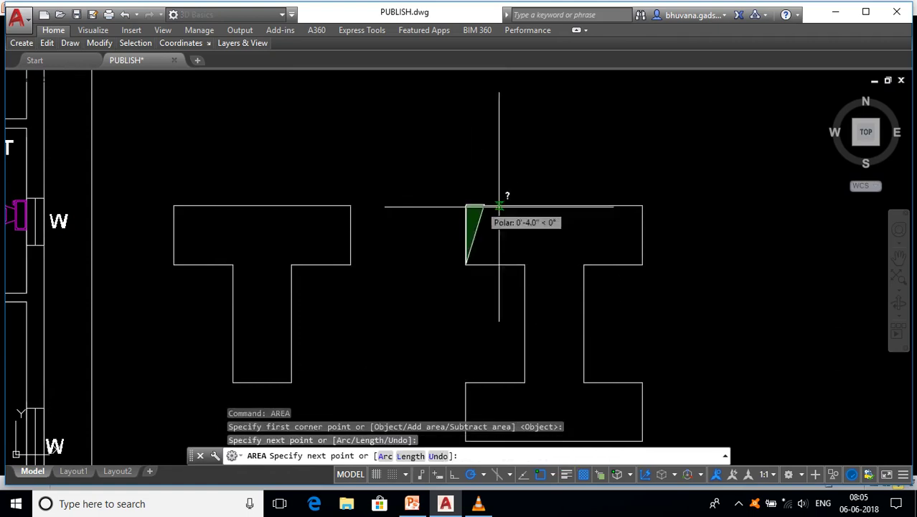
click(642, 206)
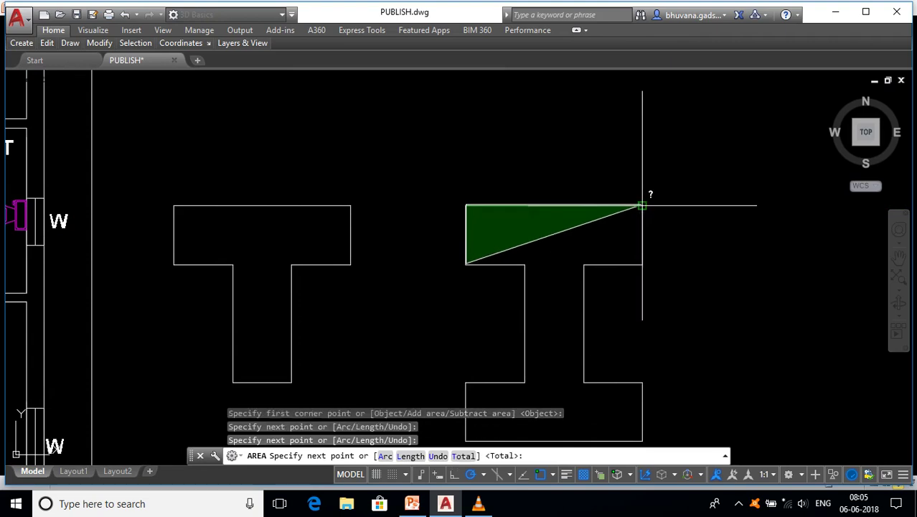
click(642, 264)
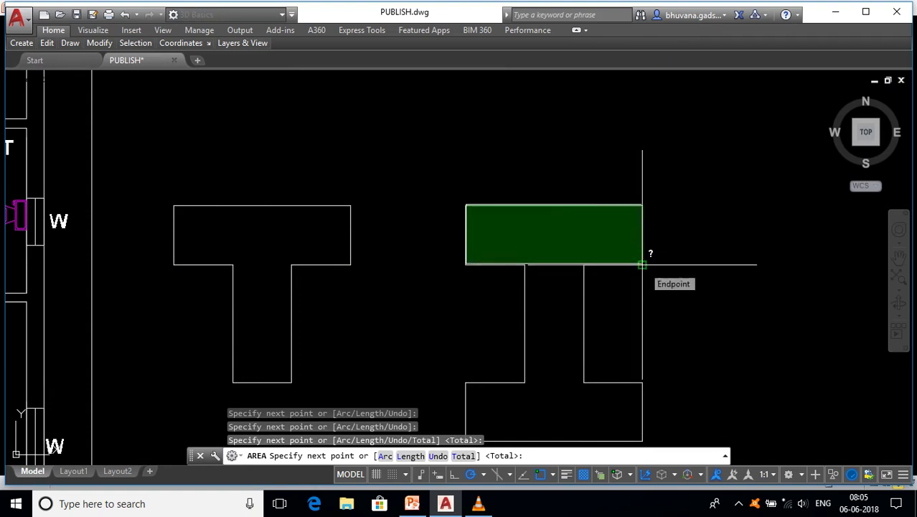
key(Return)
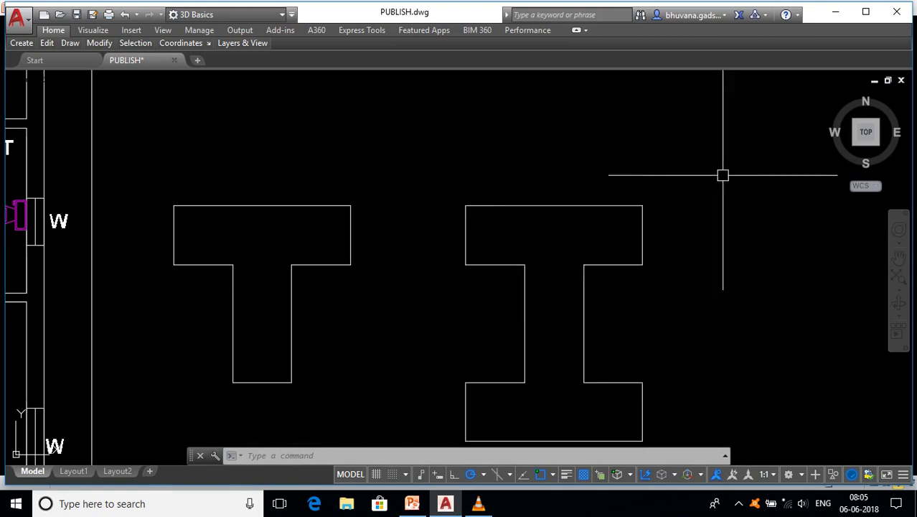
middle_drag(540, 266, 539, 238)
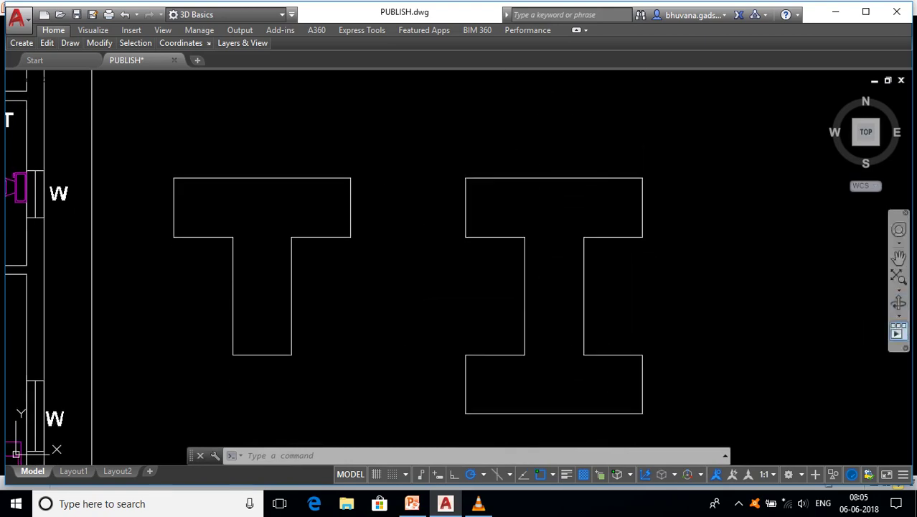
Measure the I section's web from its corners: 1800.0 sq in, perimeter 15'-0".
text(area)
key(Return)
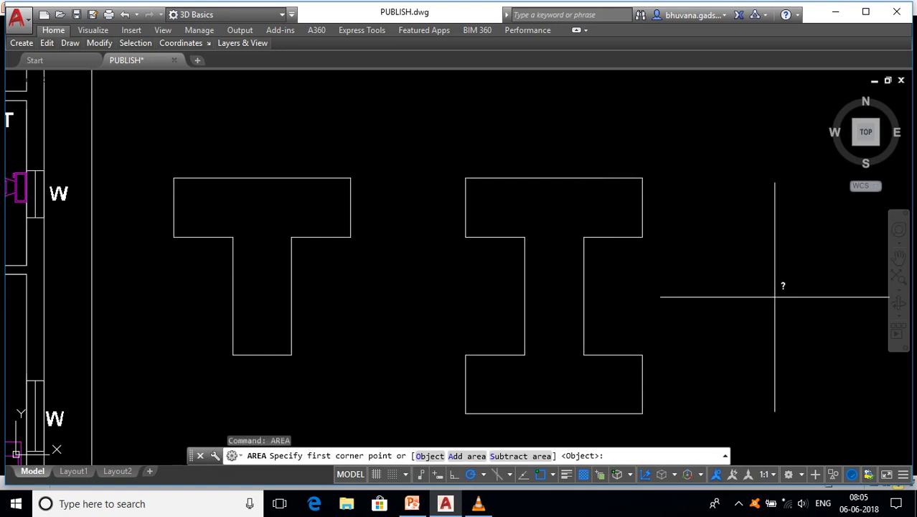
click(525, 351)
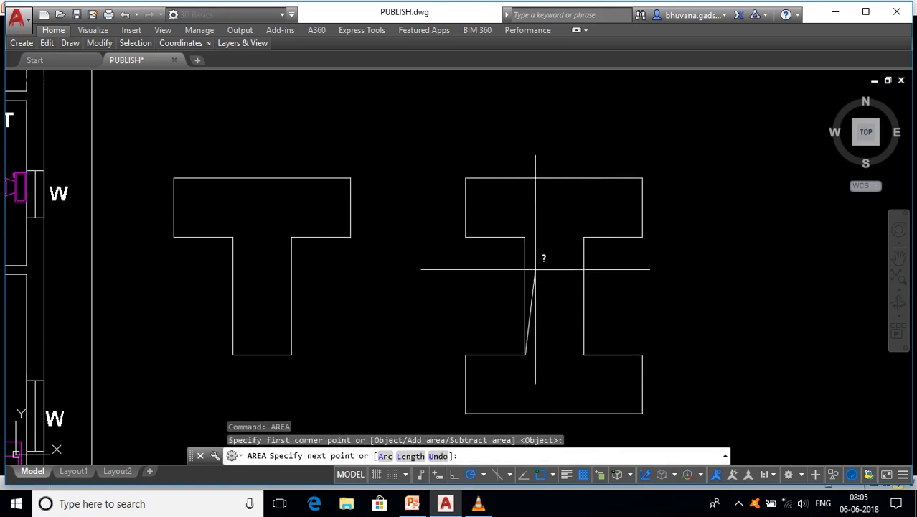
click(583, 236)
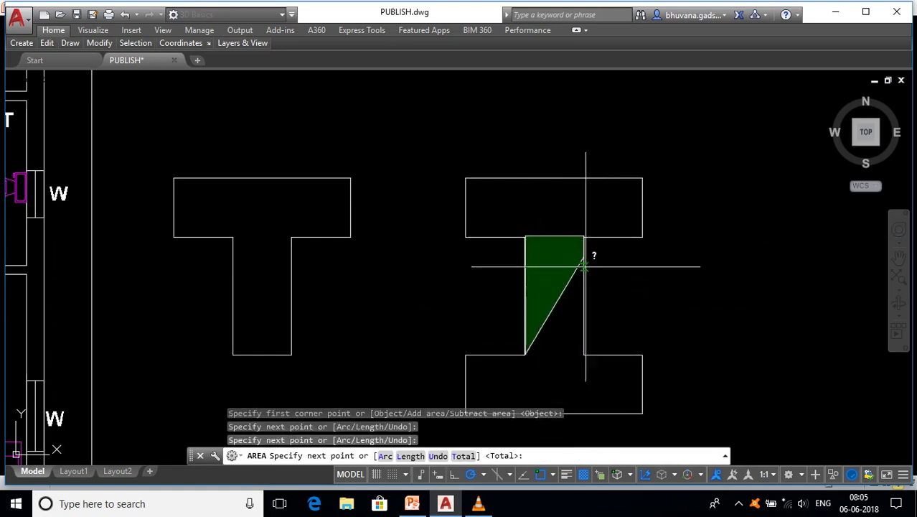
click(583, 352)
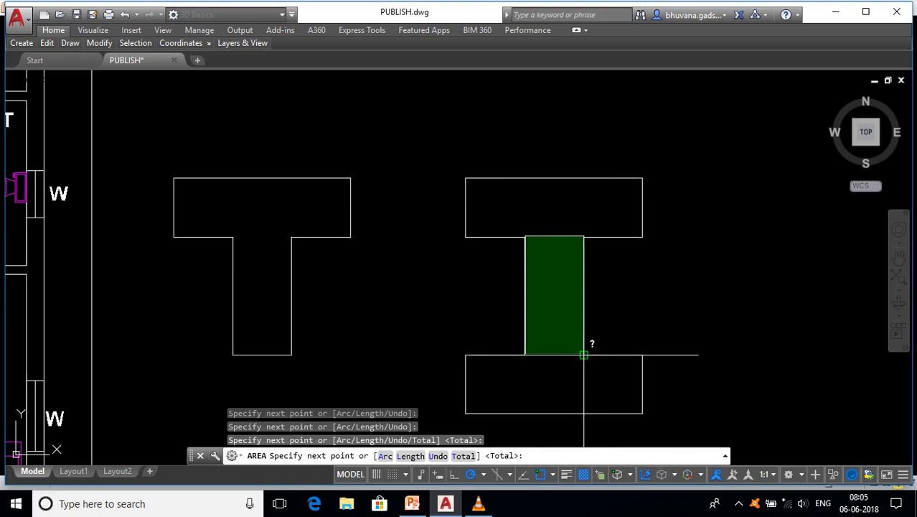
key(Return)
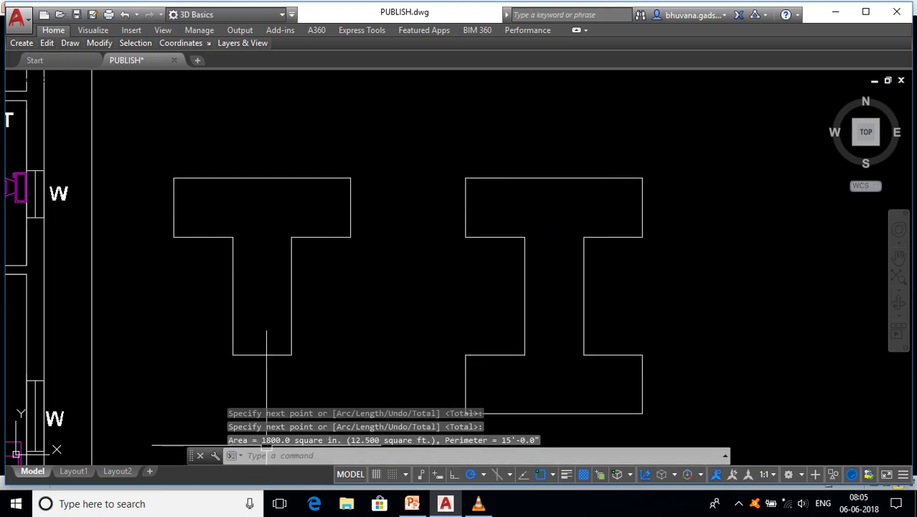
middle_drag(649, 323, 661, 274)
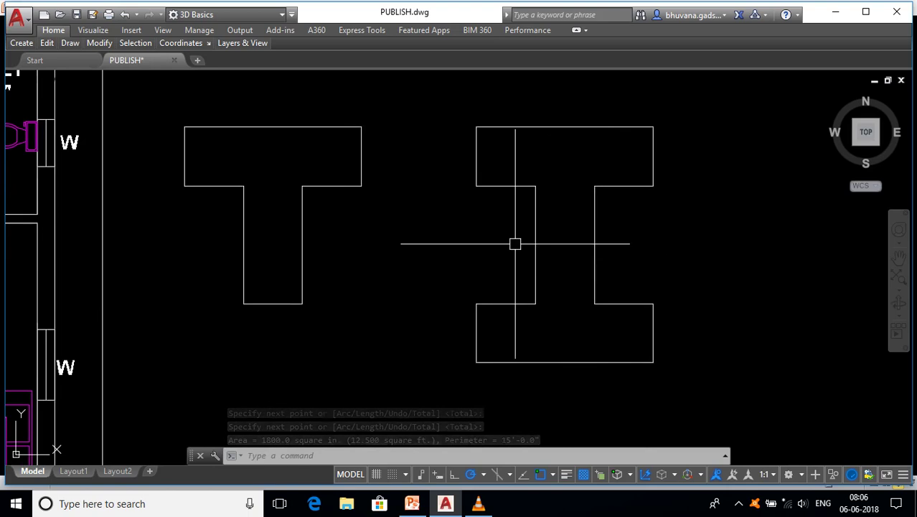
text(REC)
key(Return)
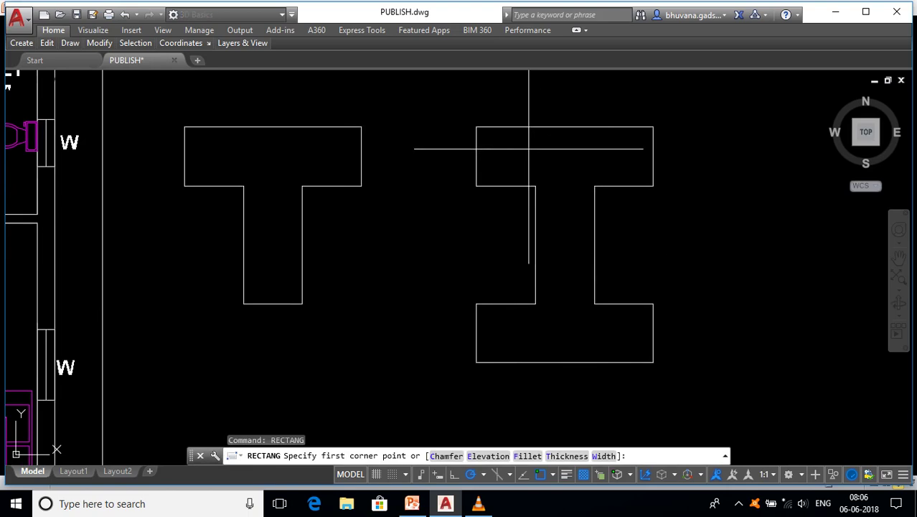
middle_drag(522, 149, 524, 203)
click(551, 255)
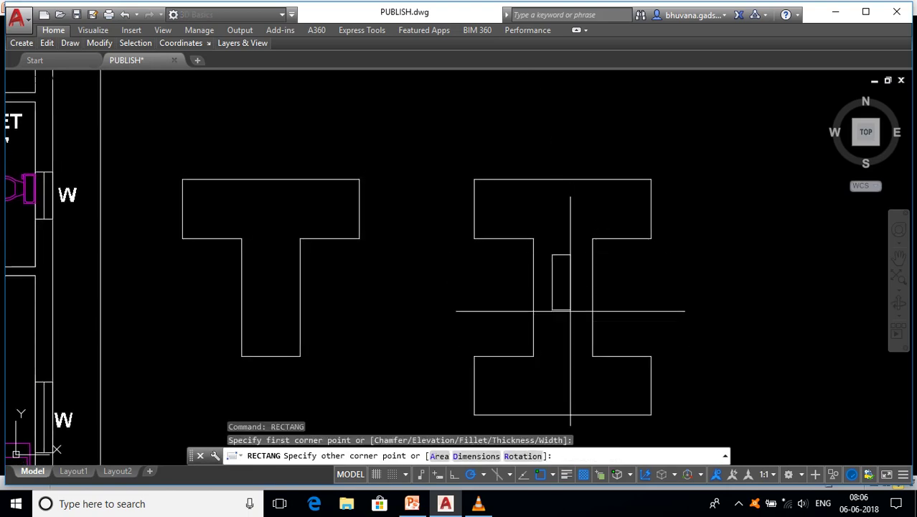
click(575, 357)
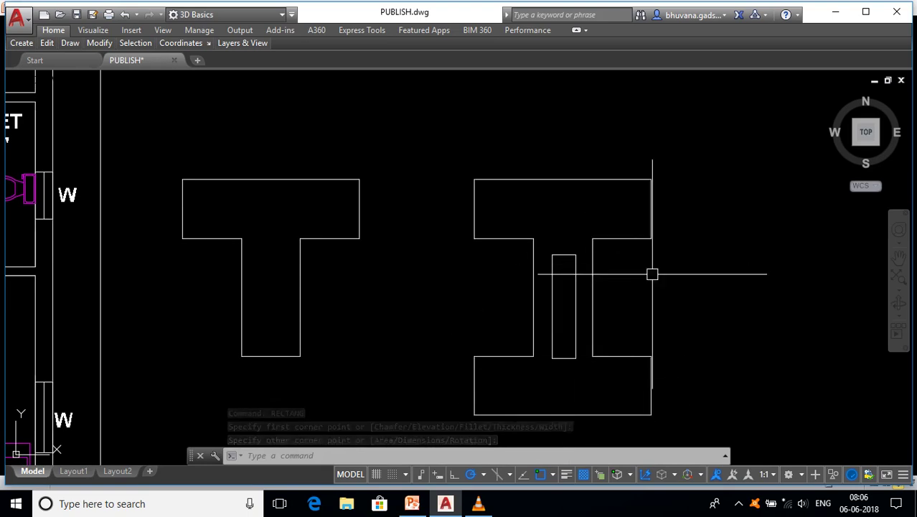
middle_drag(654, 282, 658, 256)
Make the narrow rectangle inside the I section's web its own region.
text(s)
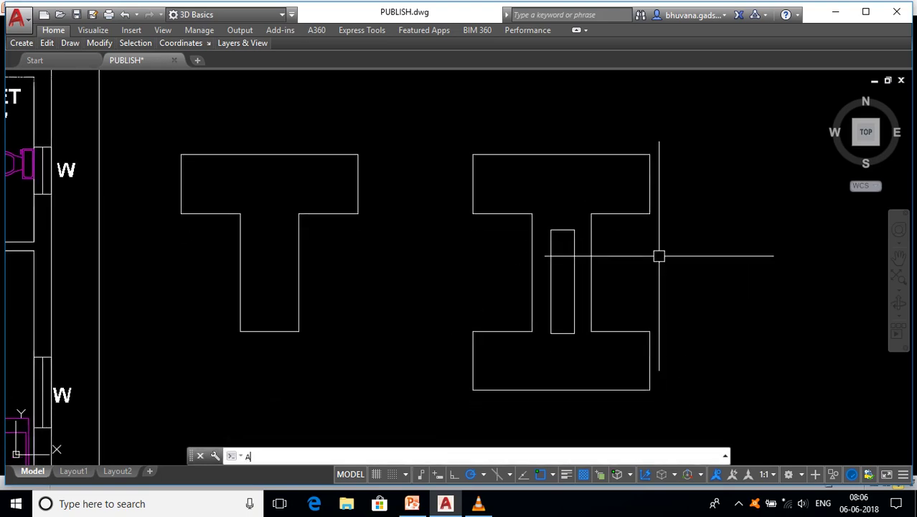
key(BackSpace)
text(RE)
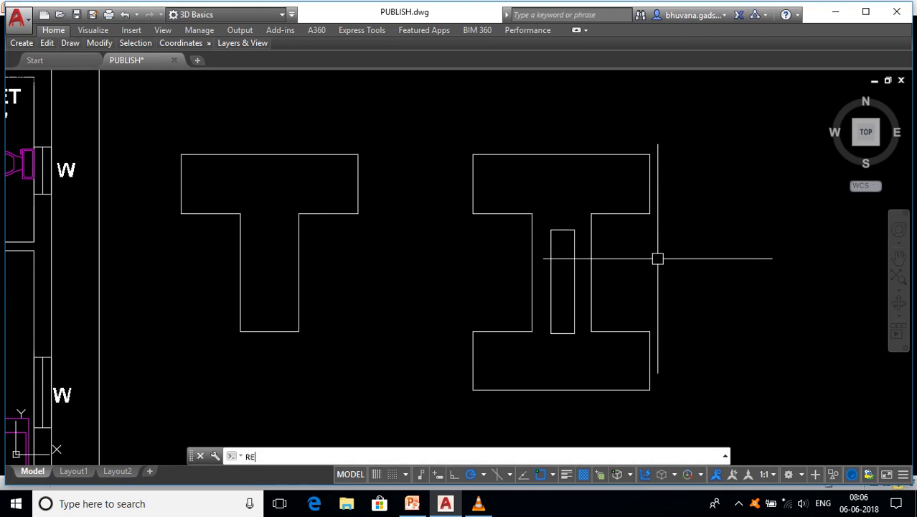
text(G)
key(Return)
click(685, 399)
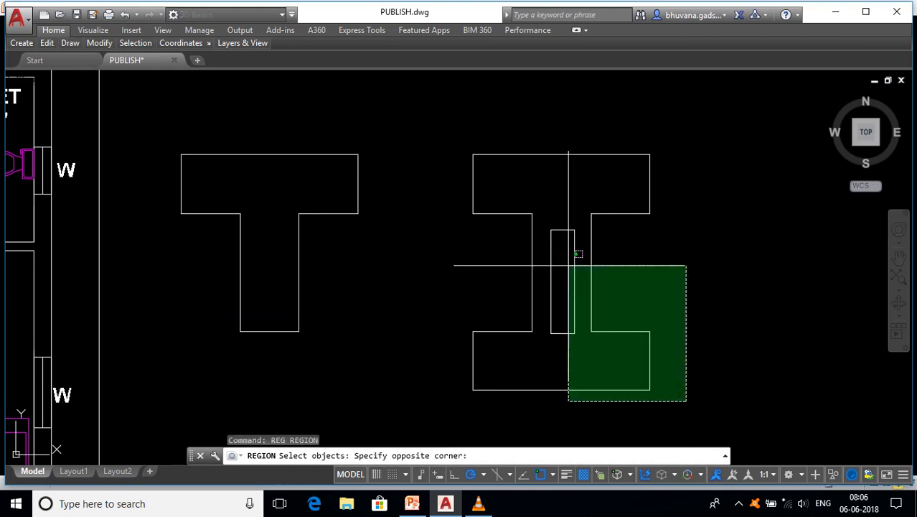
click(479, 206)
key(Return)
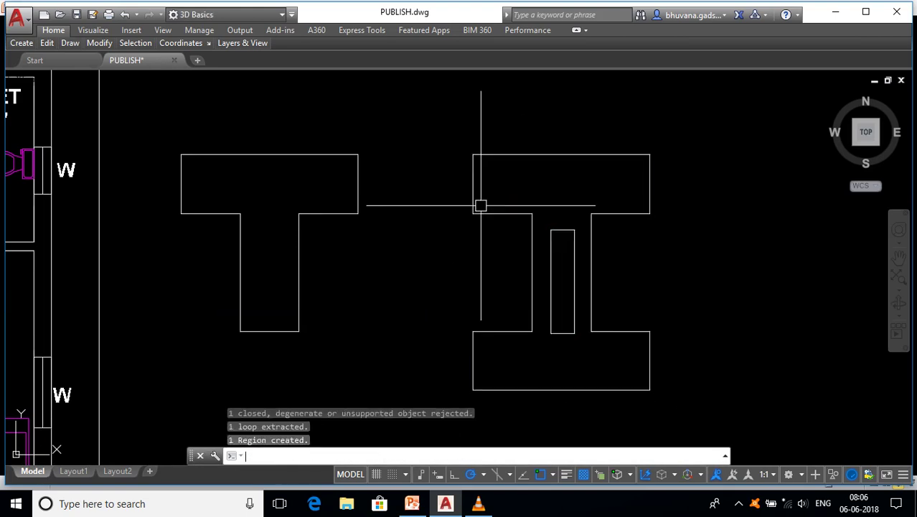
click(553, 237)
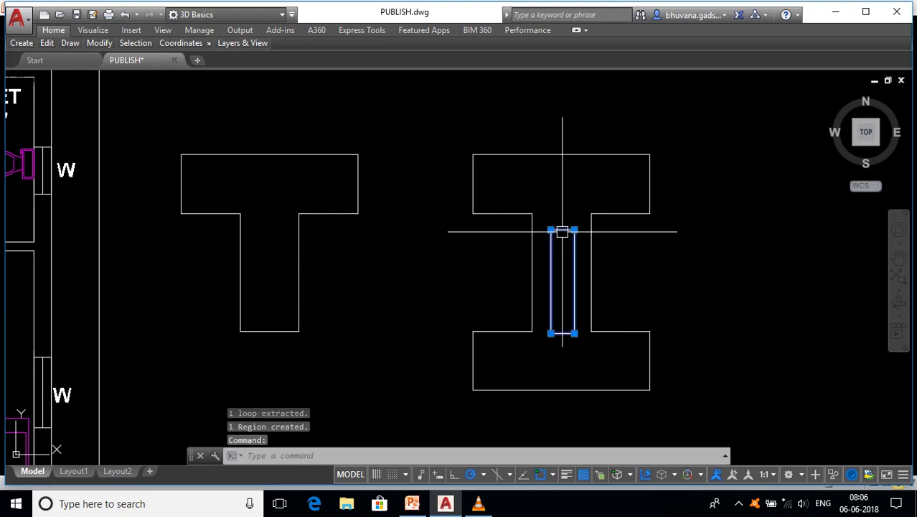
click(512, 209)
key(Escape)
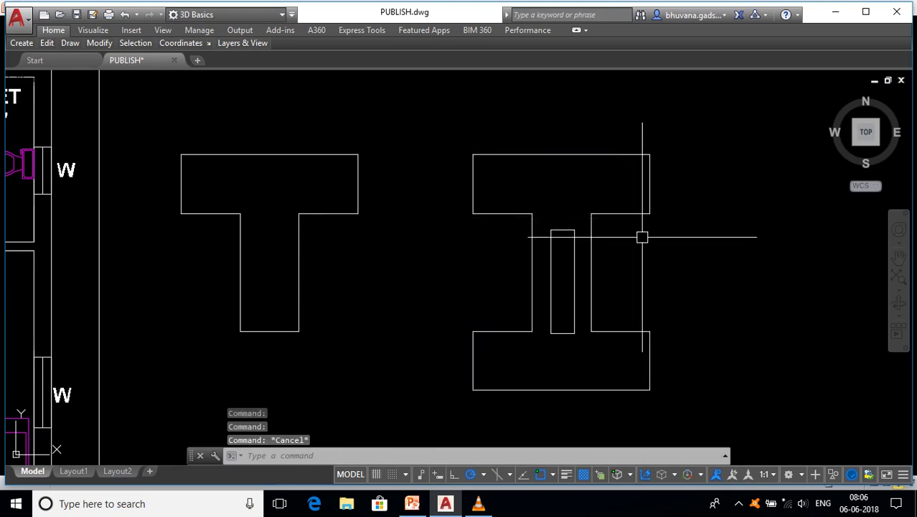
Start an AREA total by adding the I region object (7200 sq in).
text(AREA)
key(Return)
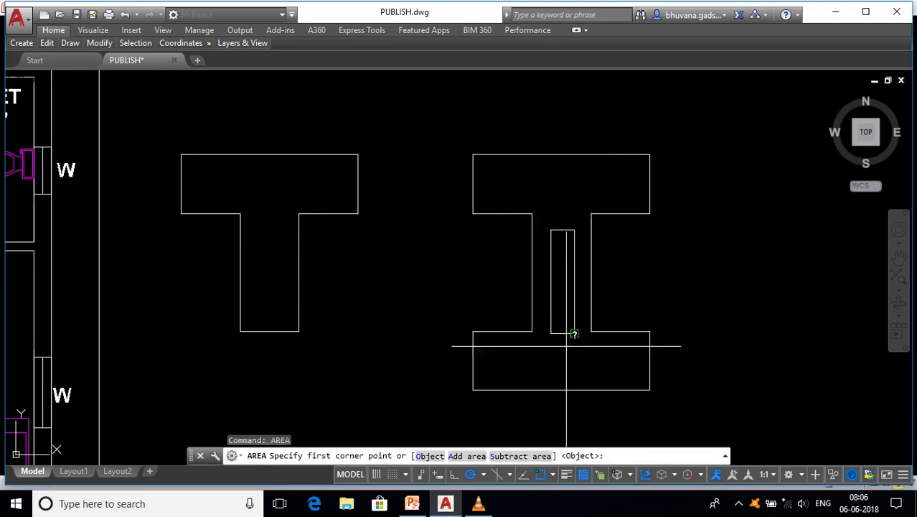
text(A)
key(Return)
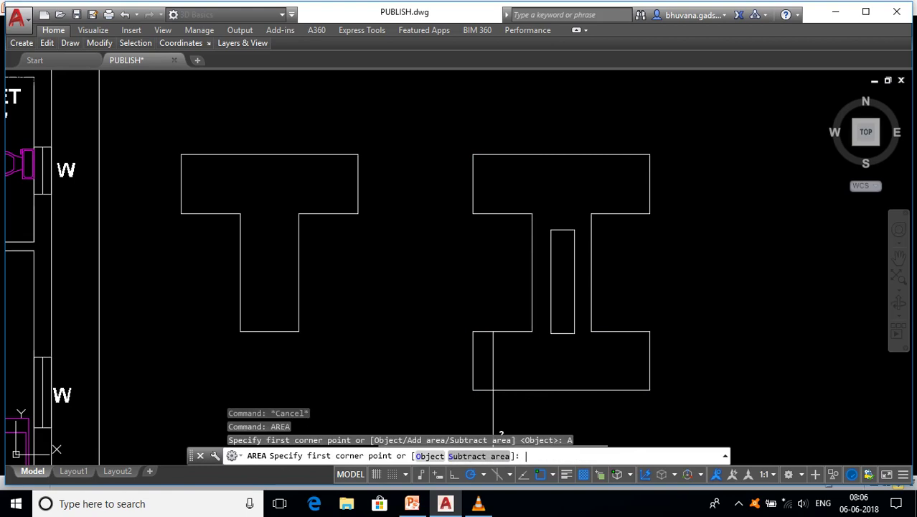
text(O)
key(Return)
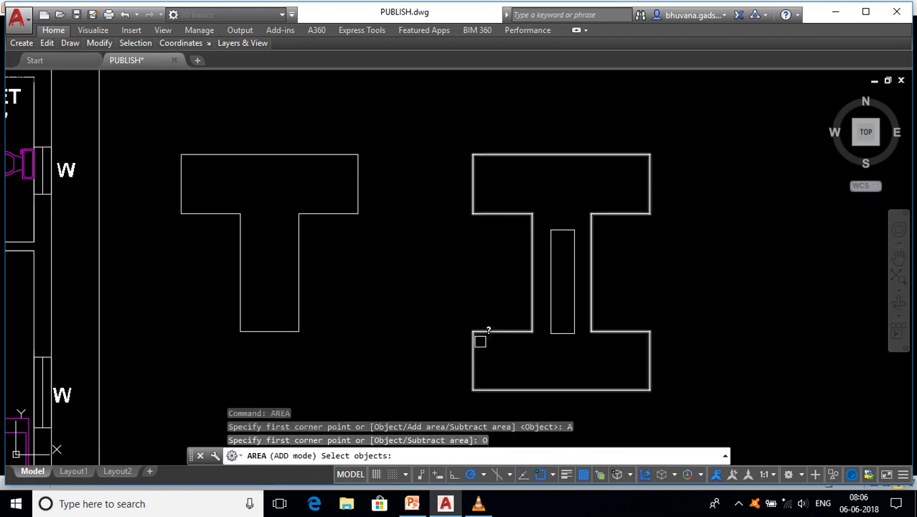
click(491, 332)
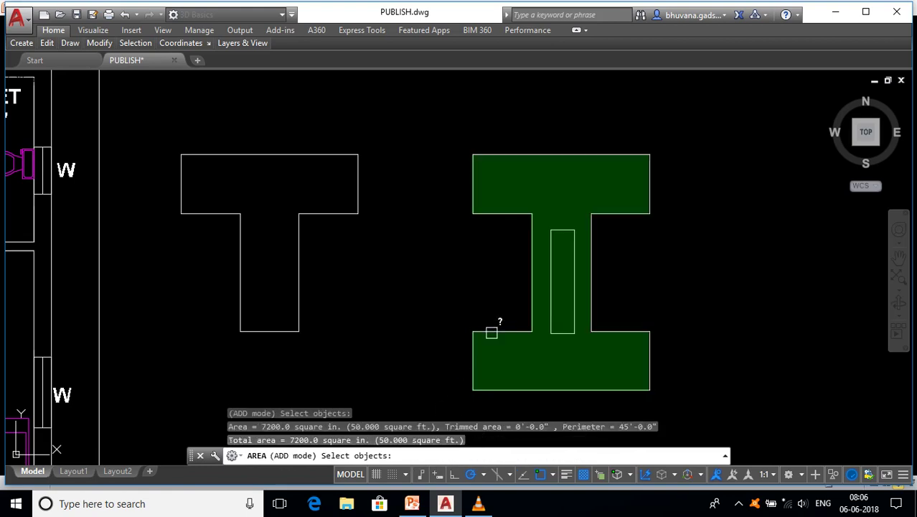
key(Return)
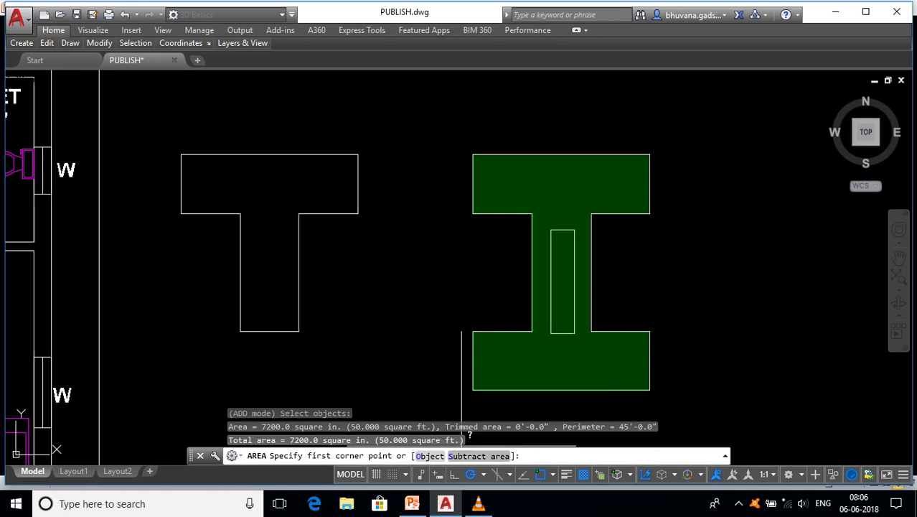
Subtract the 630.8 sq in inner rectangle, leaving a net area of 6569.2 sq in.
text(S)
key(Return)
text(O)
key(Return)
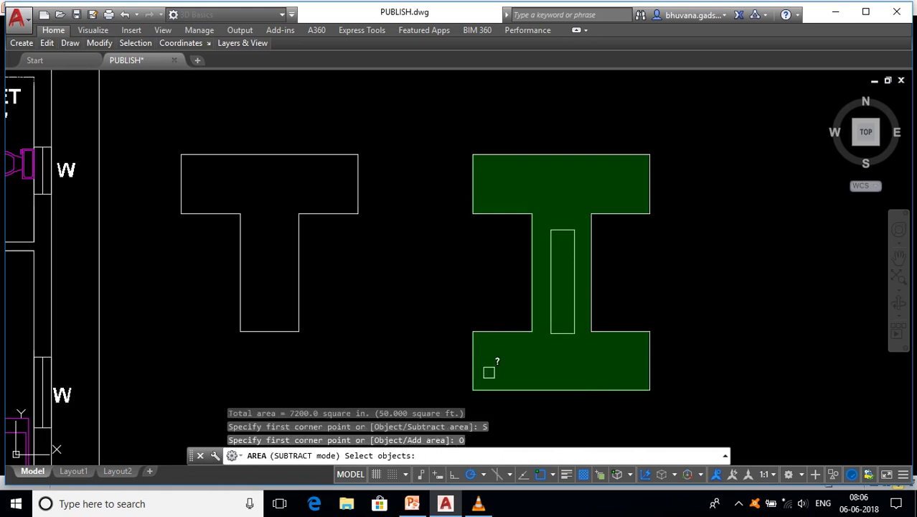
click(555, 300)
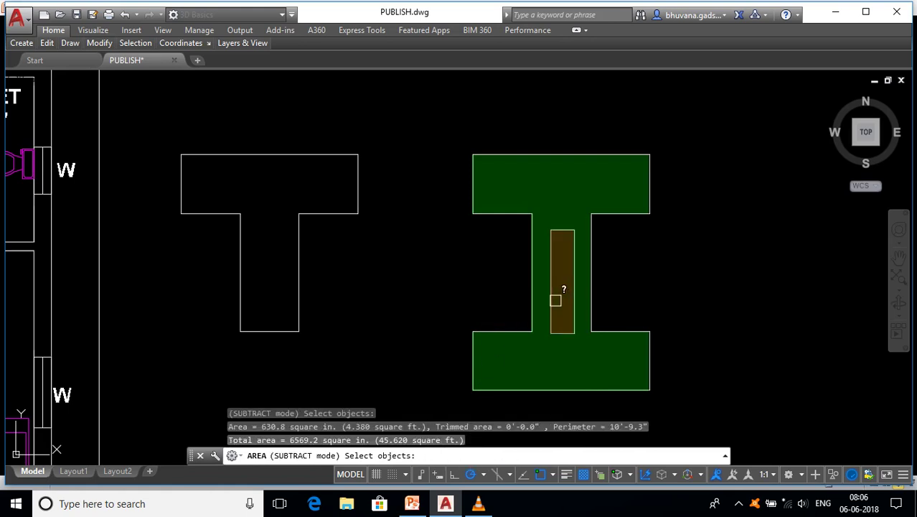
key(Return)
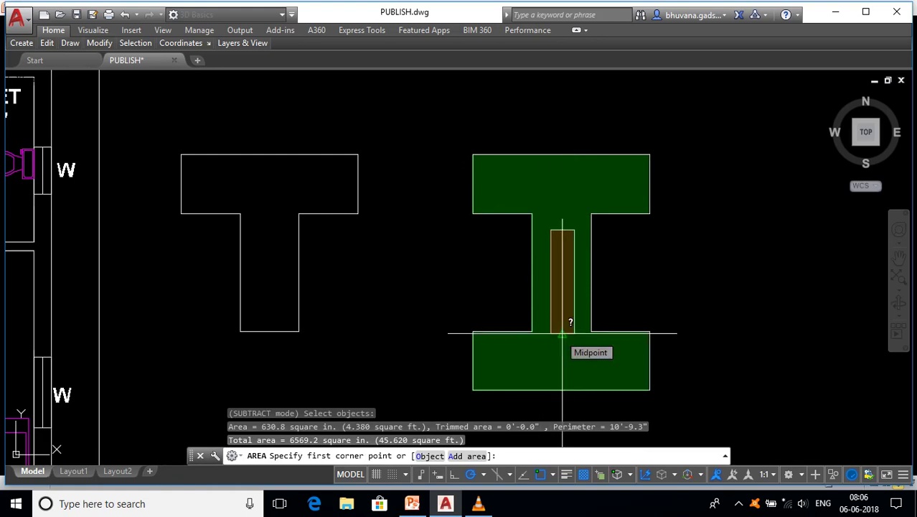
End the area measurement and recentre the two sections in the view.
key(Escape)
scroll(253, 421, down, 2)
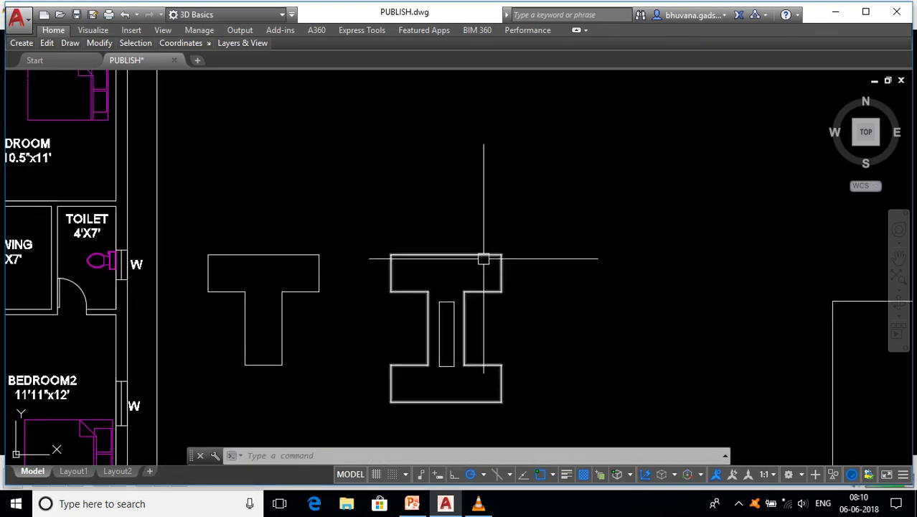
middle_drag(399, 332, 428, 297)
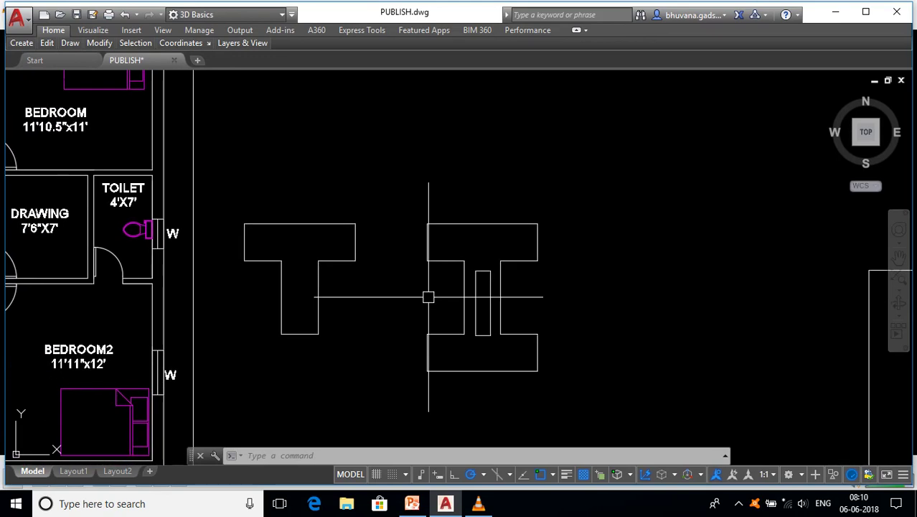
Measure the I region's volume at a 1' height with MEASUREGEOM: 86400.0 cu in.
text(M)
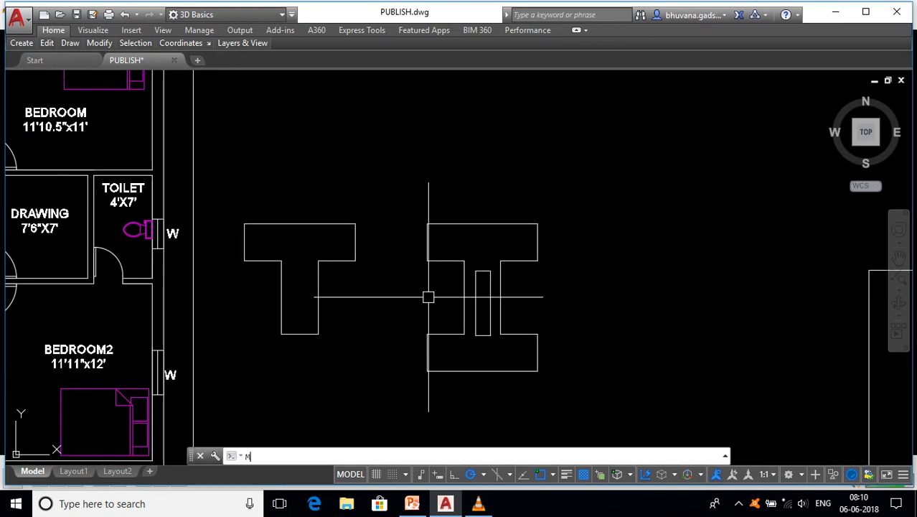
text(EA)
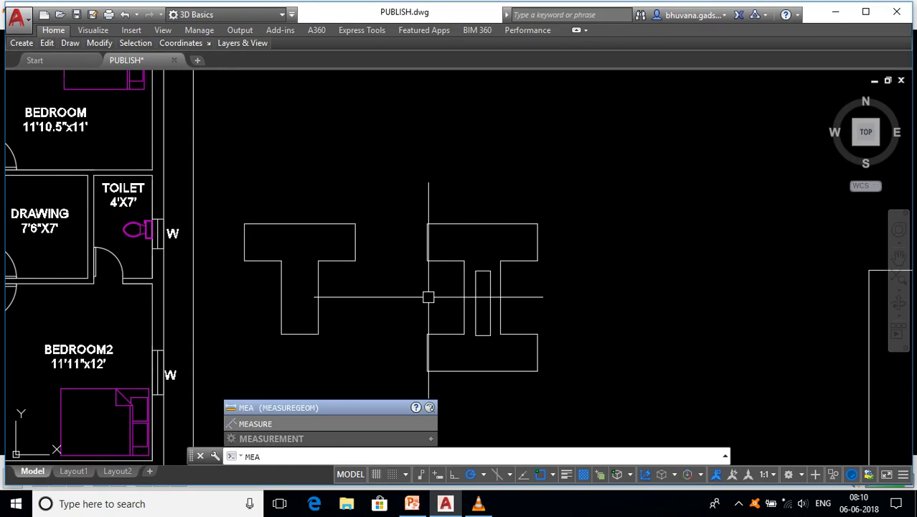
key(Return)
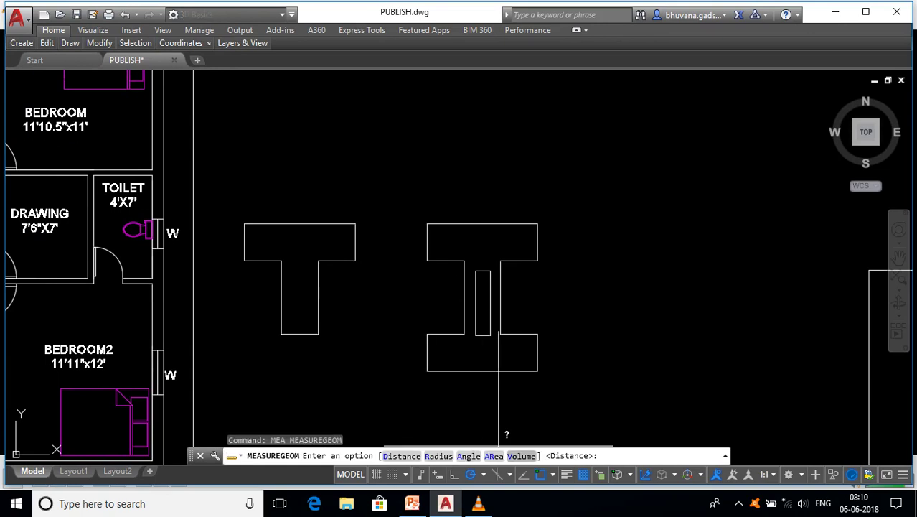
text(V)
key(Return)
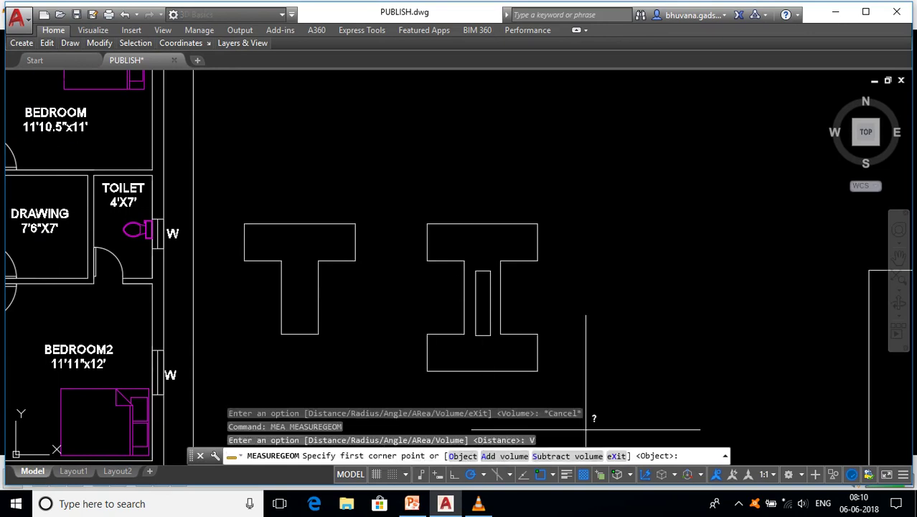
text(A)
key(Return)
text(O)
key(Return)
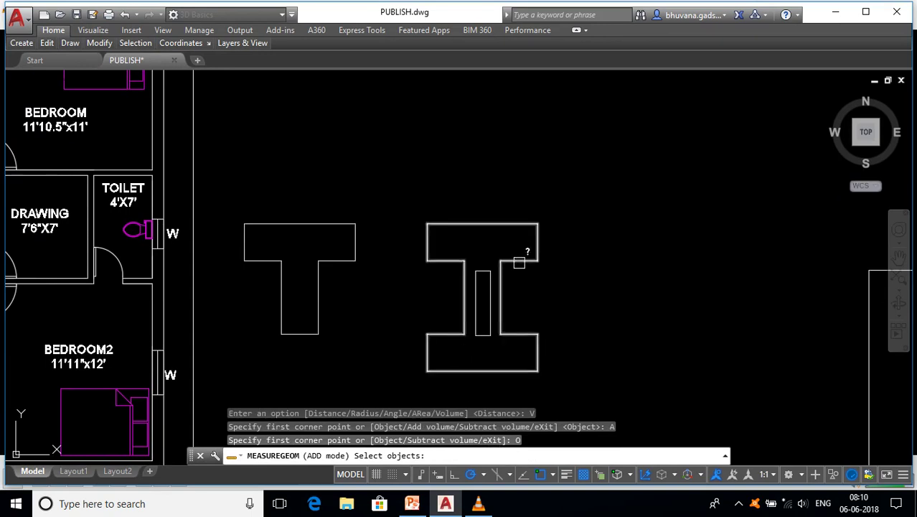
click(518, 263)
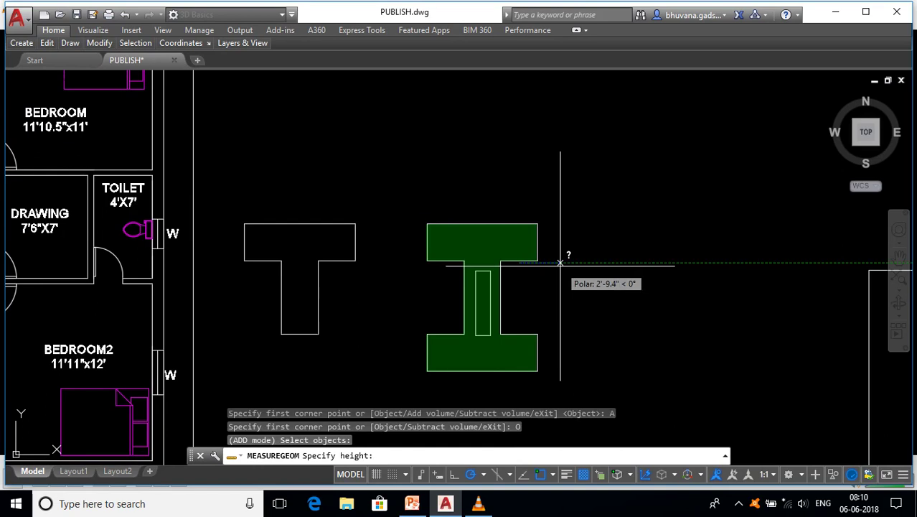
text(1')
key(Return)
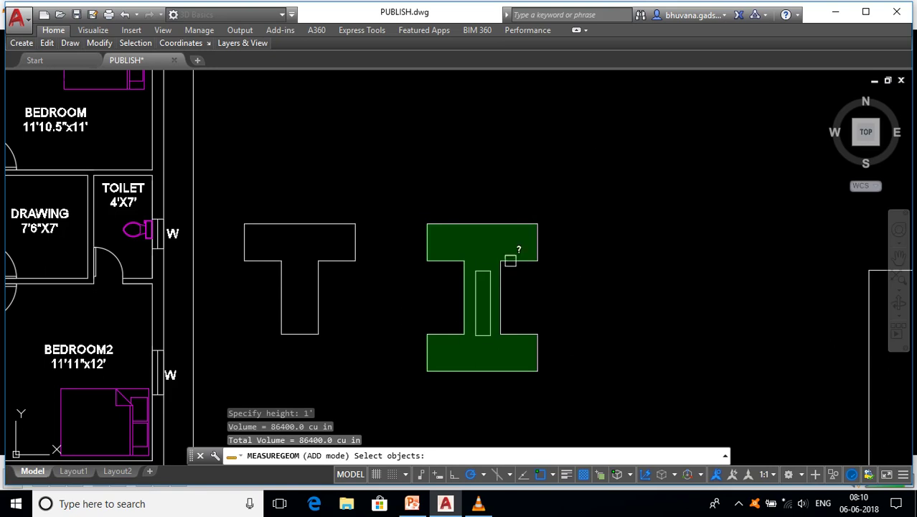
key(Escape)
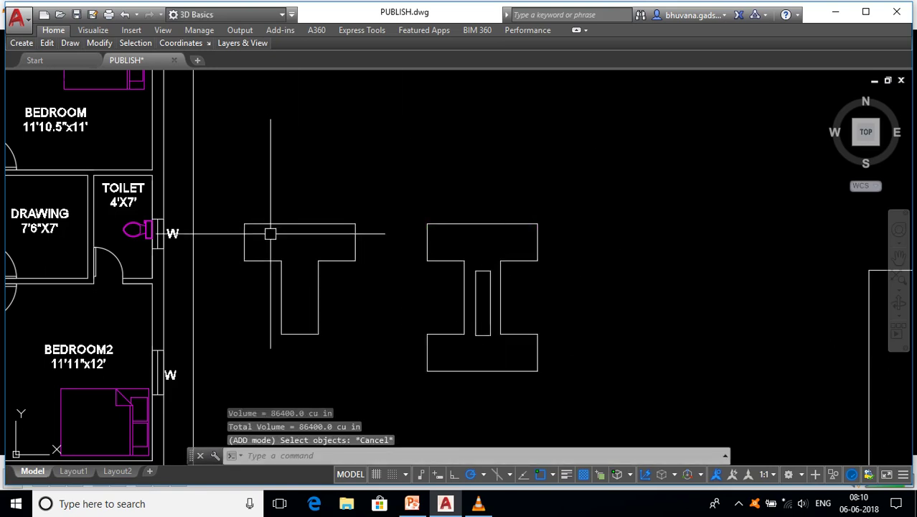
Measure the hall's four inner corners with AREA: 27648.0 sq in (192.000 sq ft), 56'-0" perimeter.
scroll(566, 292, down, 2)
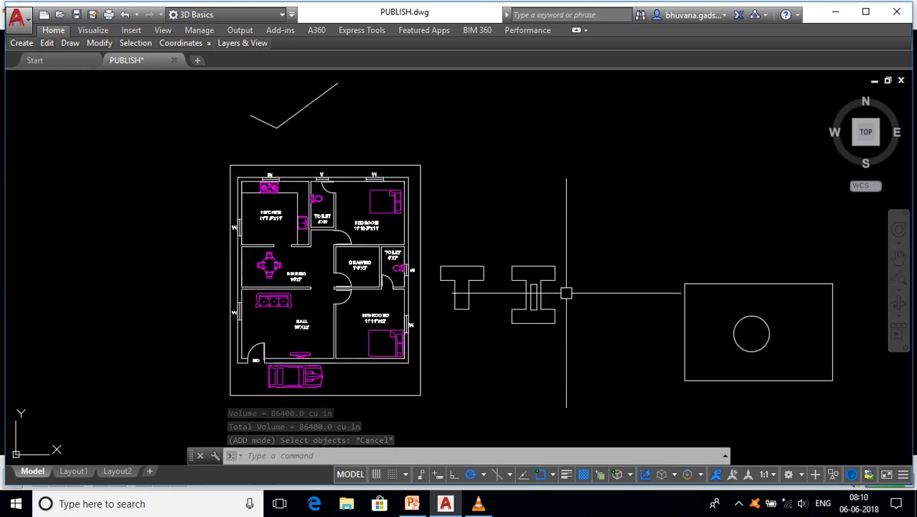
scroll(565, 292, up, 2)
mouse_move(400, 316)
middle_down()
mouse_move(561, 232)
mouse_move(575, 242)
middle_up()
scroll(205, 287, up, 2)
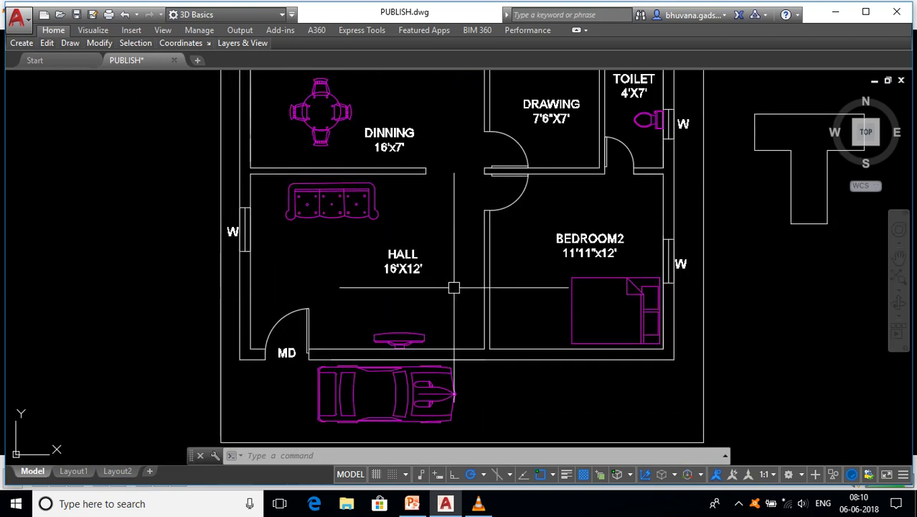
middle_drag(351, 281, 350, 298)
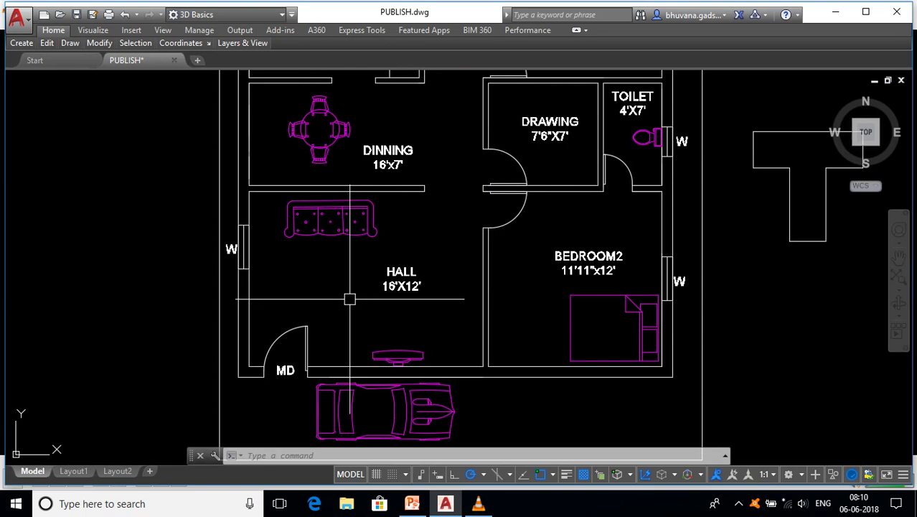
text(AREA)
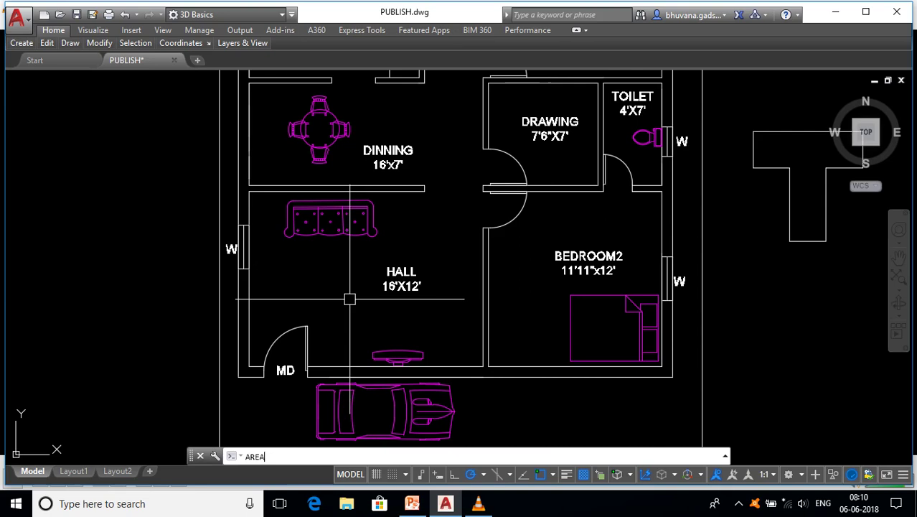
key(Return)
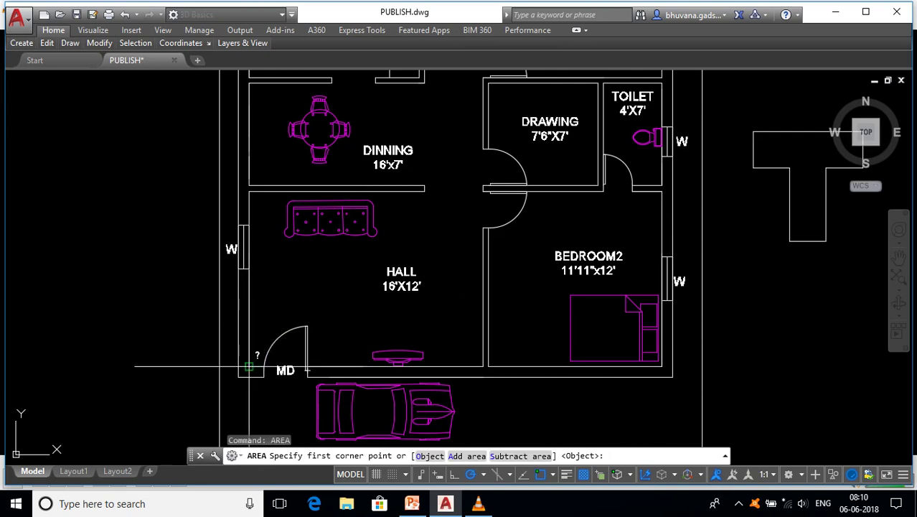
click(249, 366)
click(249, 190)
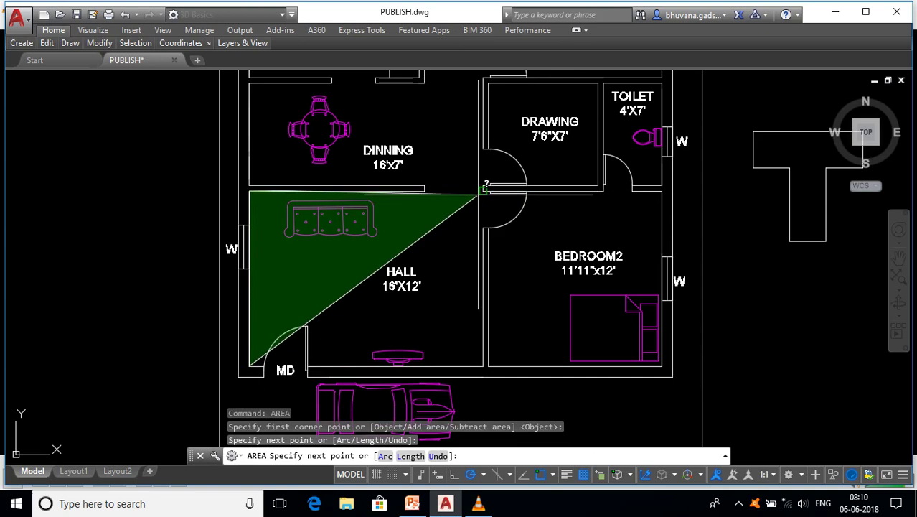
click(483, 190)
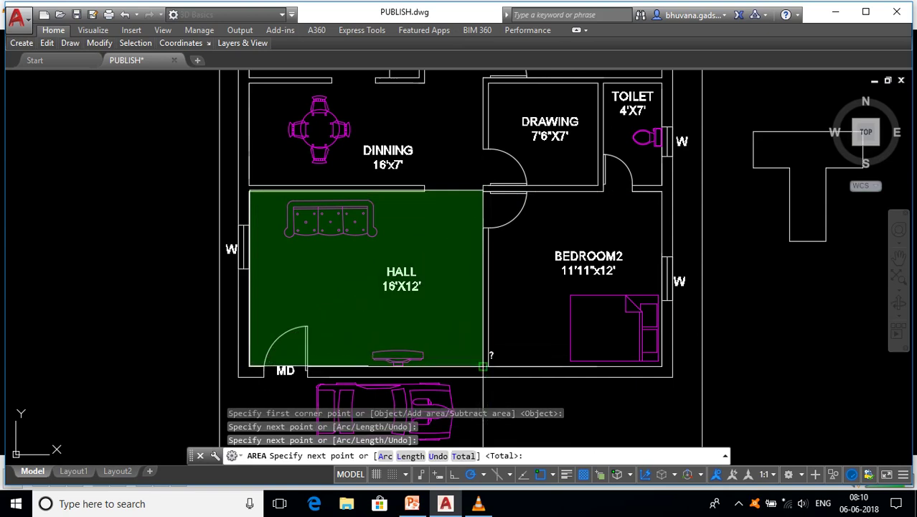
click(484, 366)
key(Return)
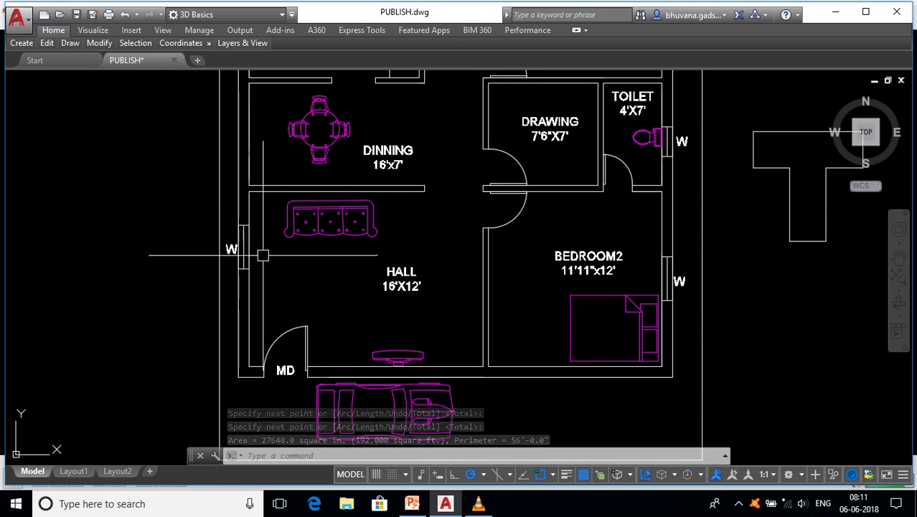
Zoom and pan the floor plan to bring the hall room close into view.
middle_drag(334, 283, 321, 306)
scroll(320, 306, down, 2)
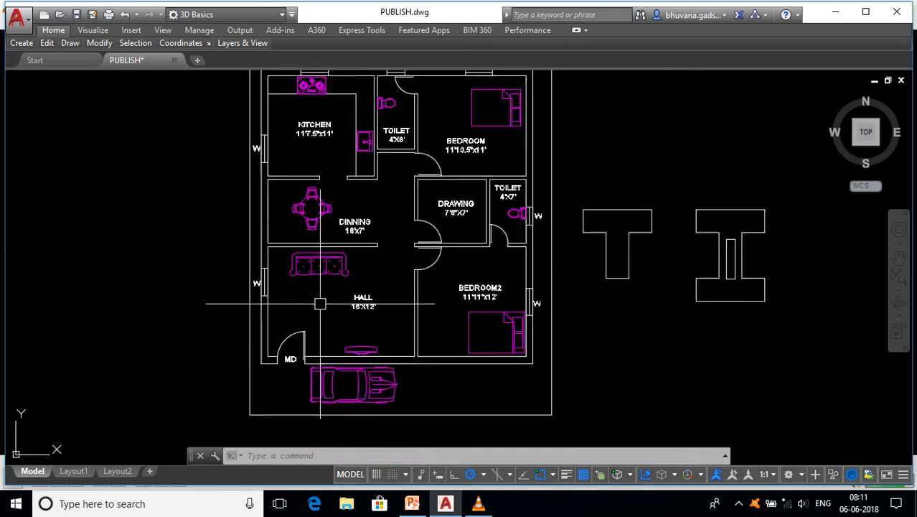
scroll(321, 306, down, 2)
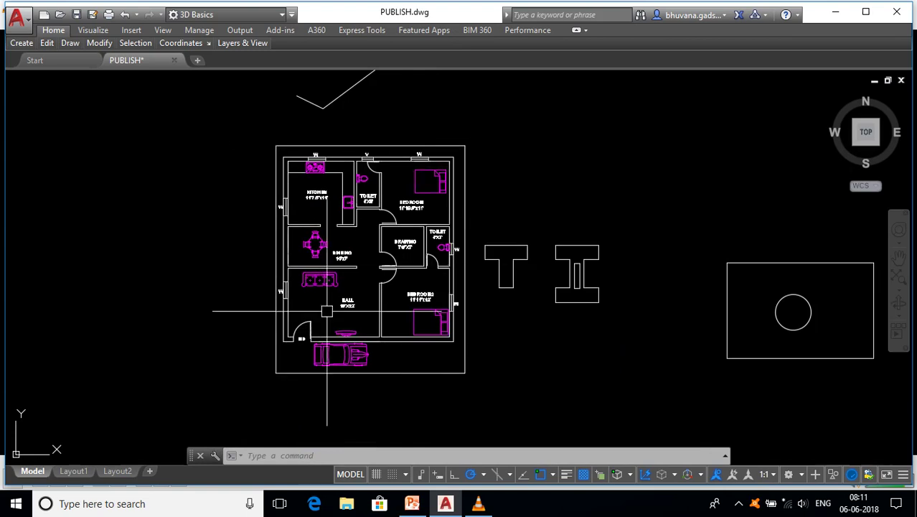
scroll(365, 320, up, 2)
middle_drag(288, 303, 297, 319)
scroll(297, 319, up, 2)
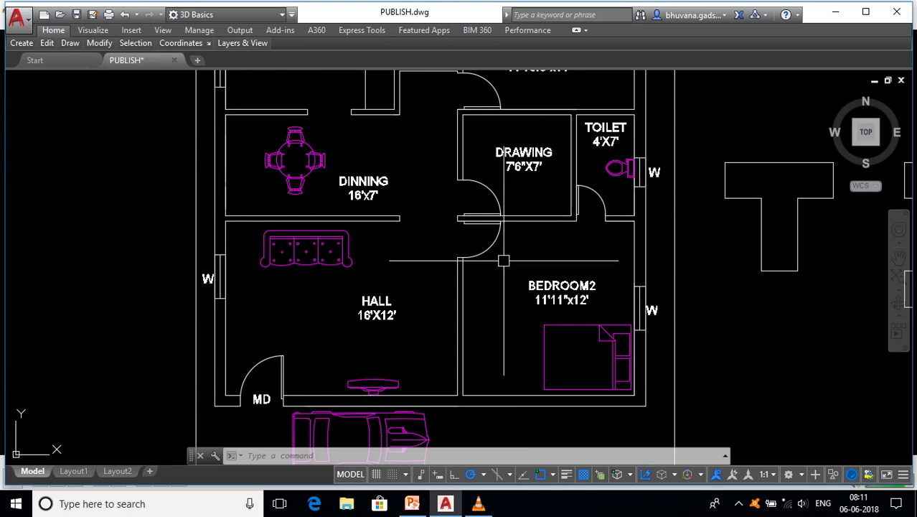
scroll(502, 261, down, 4)
scroll(431, 260, up, 2)
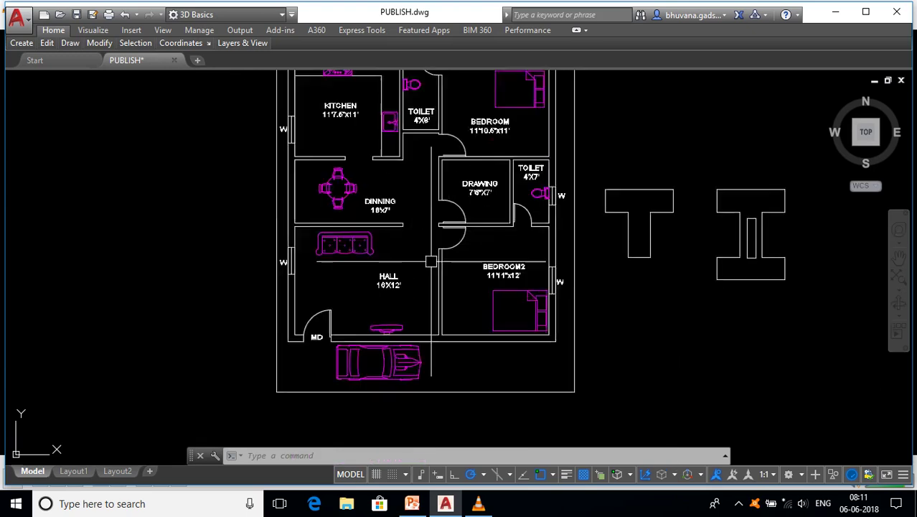
scroll(431, 261, up, 2)
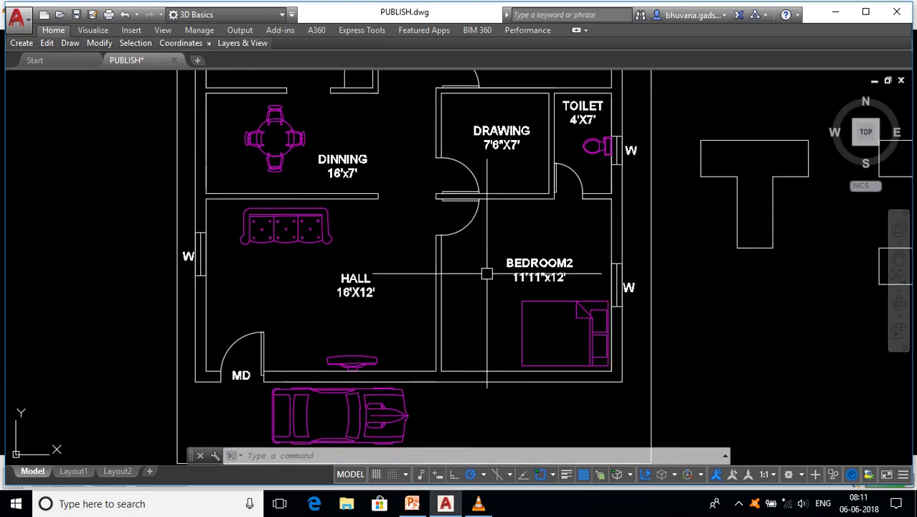
Draw a PL polyline around the hall's four wall corners, then deselect it.
text(PL)
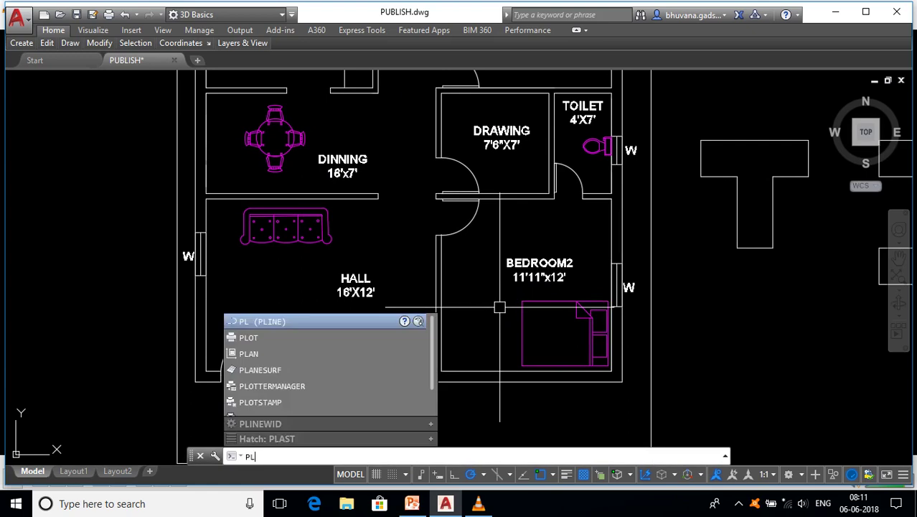
key(Return)
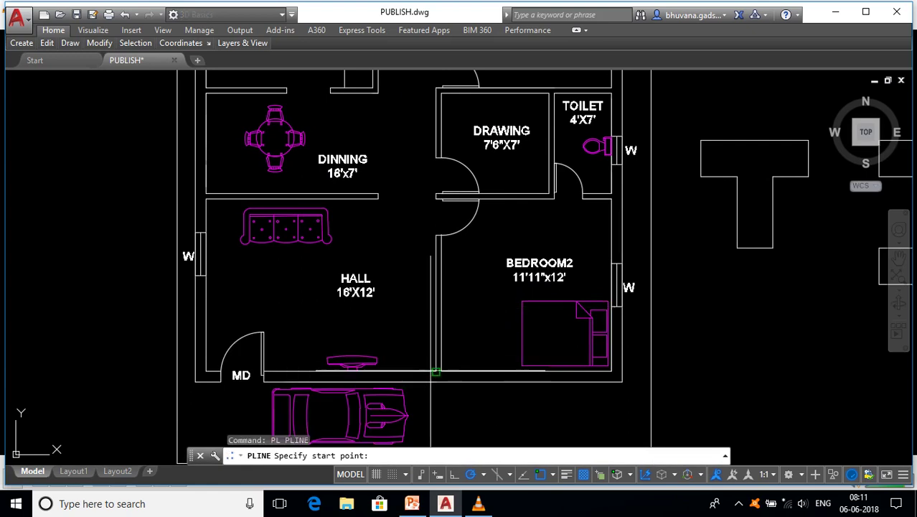
click(434, 370)
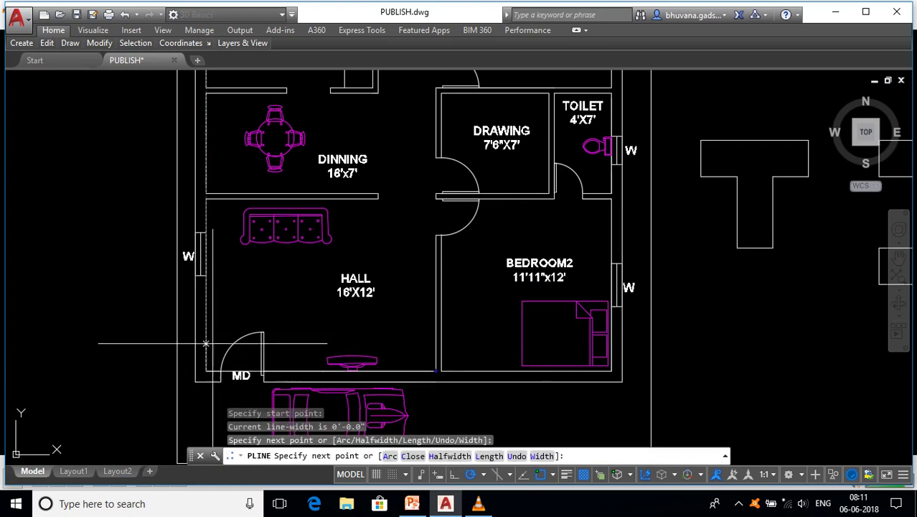
click(437, 198)
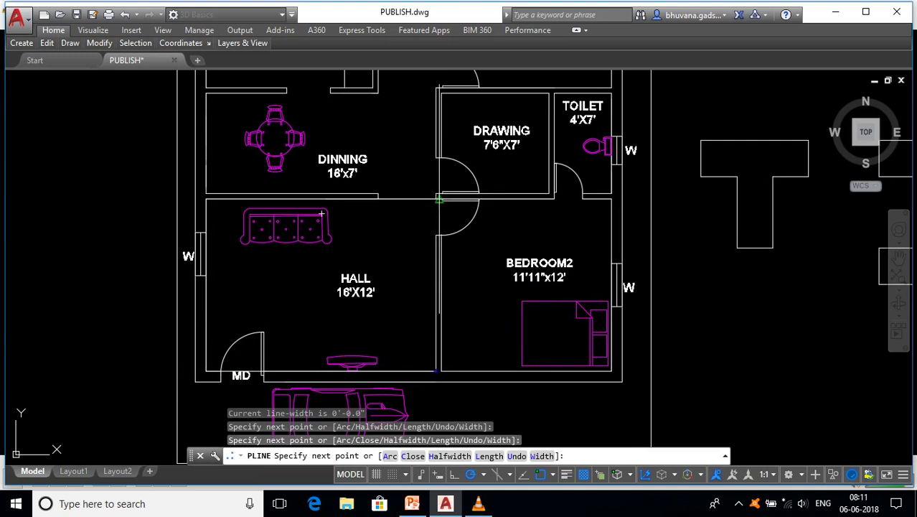
click(320, 214)
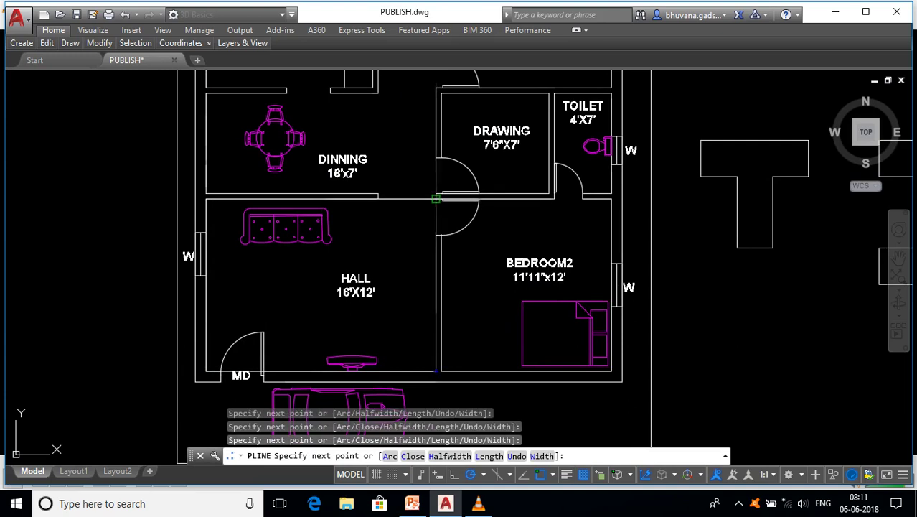
click(435, 371)
key(Return)
middle_drag(431, 223, 475, 199)
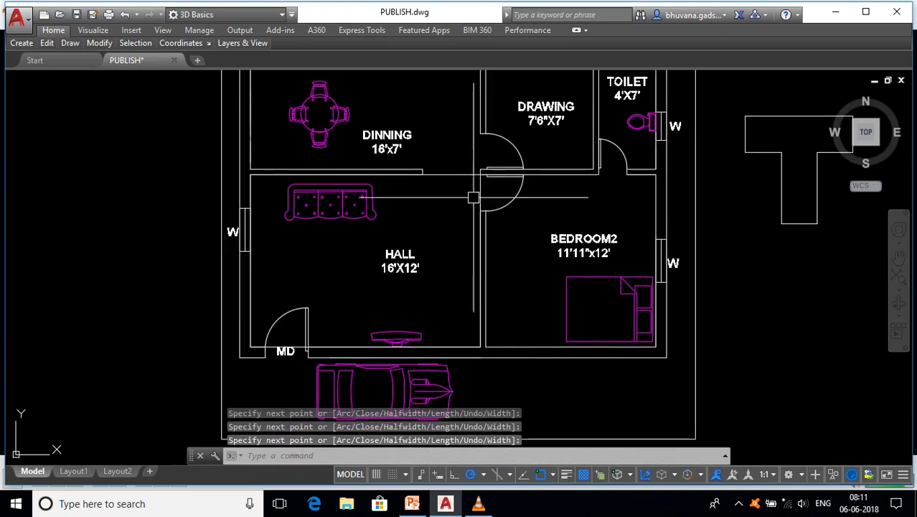
click(461, 175)
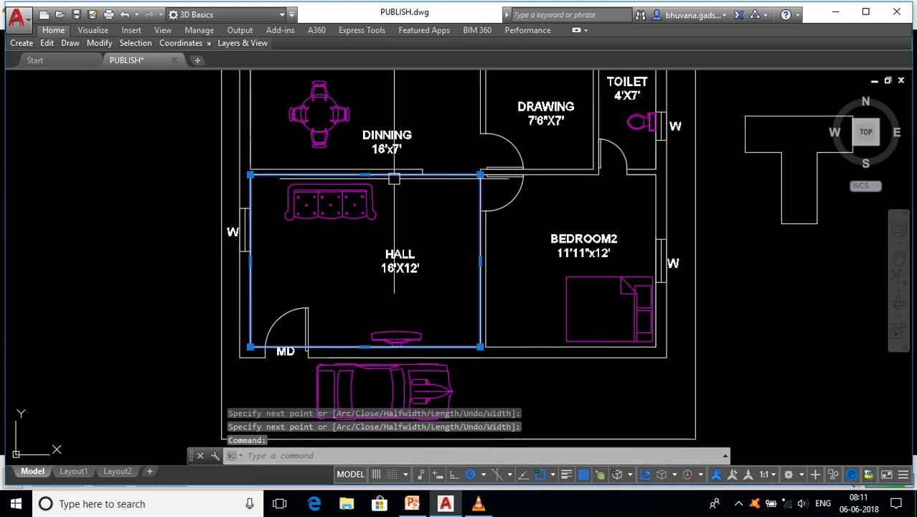
key(Escape)
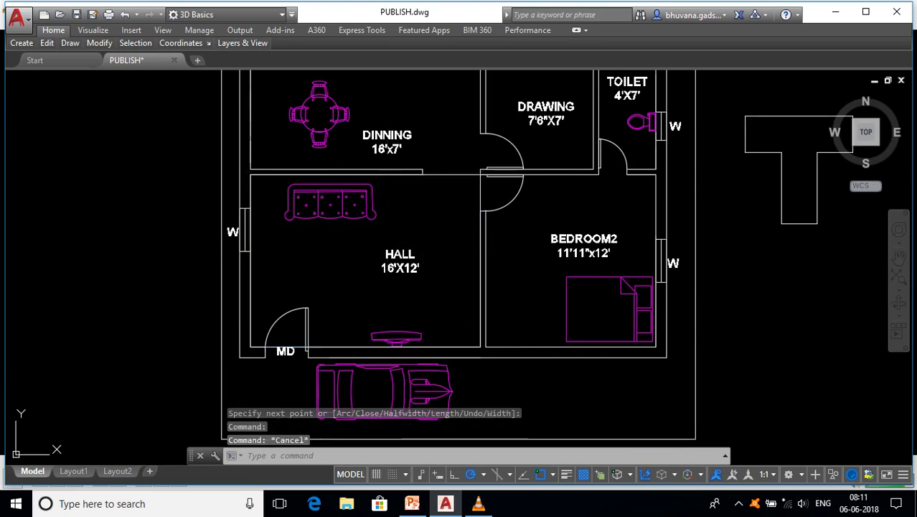
Read the hall polyline's 192.0 sq ft area in Properties, then erase the polyline.
key(ctrl+1)
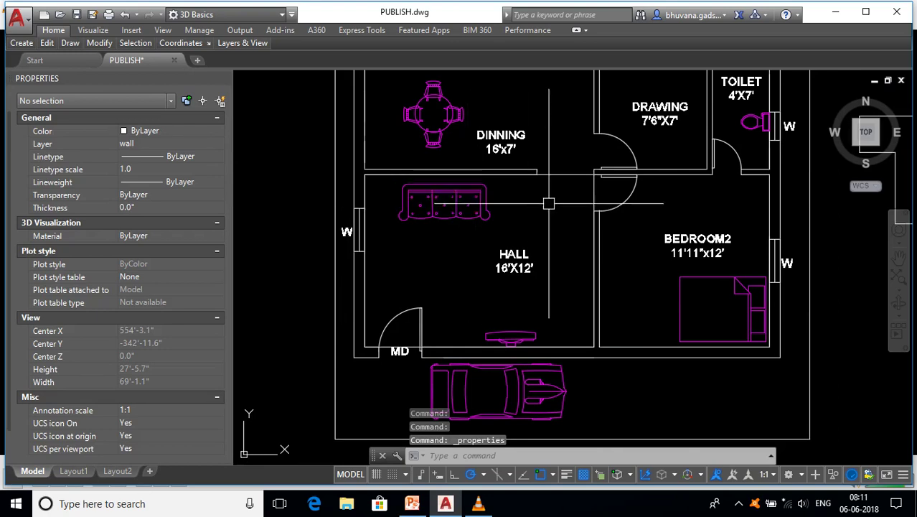
click(565, 179)
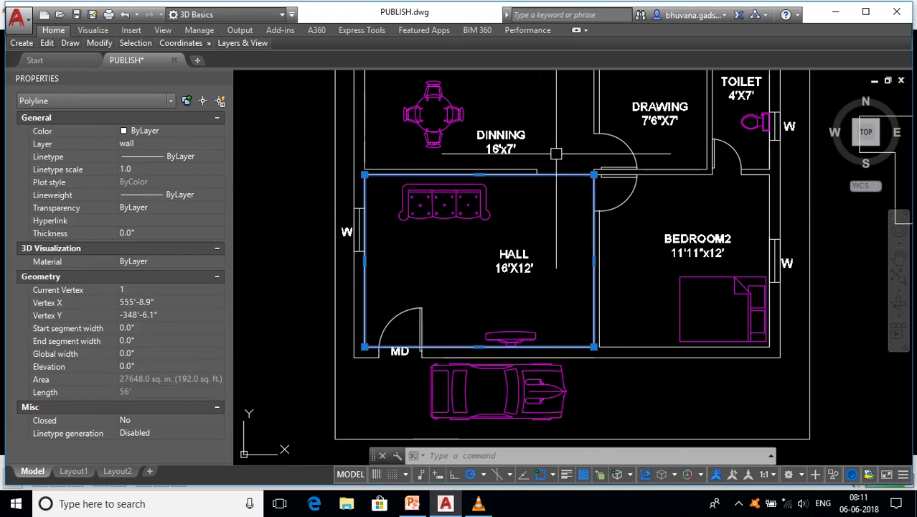
text(e)
key(Return)
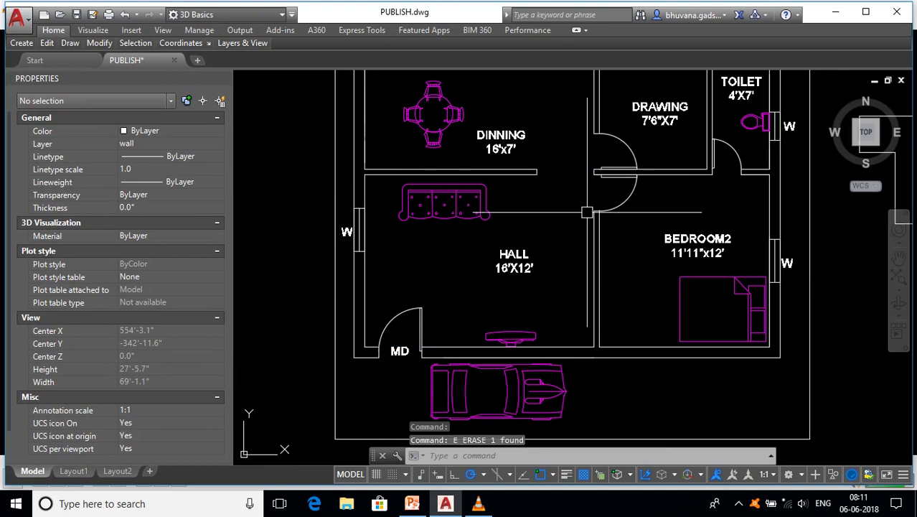
Pan out to show the whole house and bring the T and I sections toward centre.
scroll(587, 212, down, 5)
scroll(559, 216, up, 5)
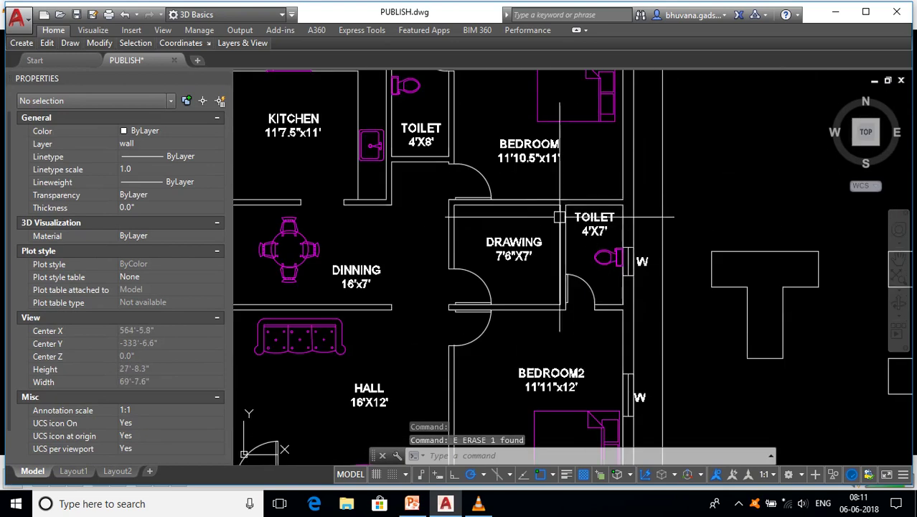
scroll(559, 216, down, 2)
middle_drag(441, 251, 463, 220)
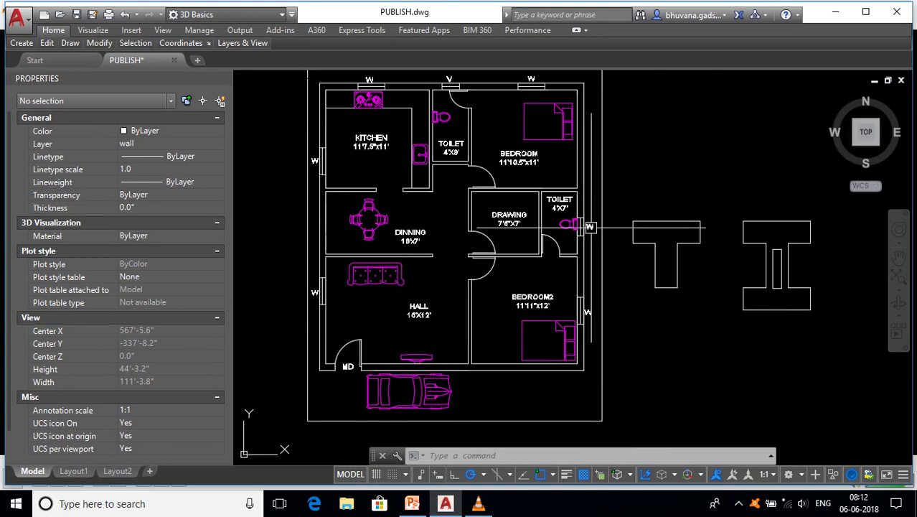
middle_drag(689, 335, 574, 361)
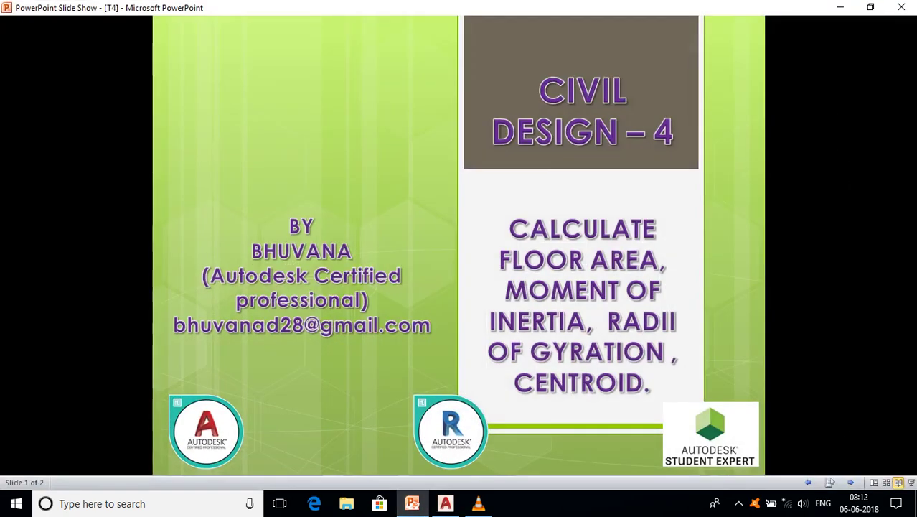
Advance the slide show to the closing THANK YOU slide.
key(Right)
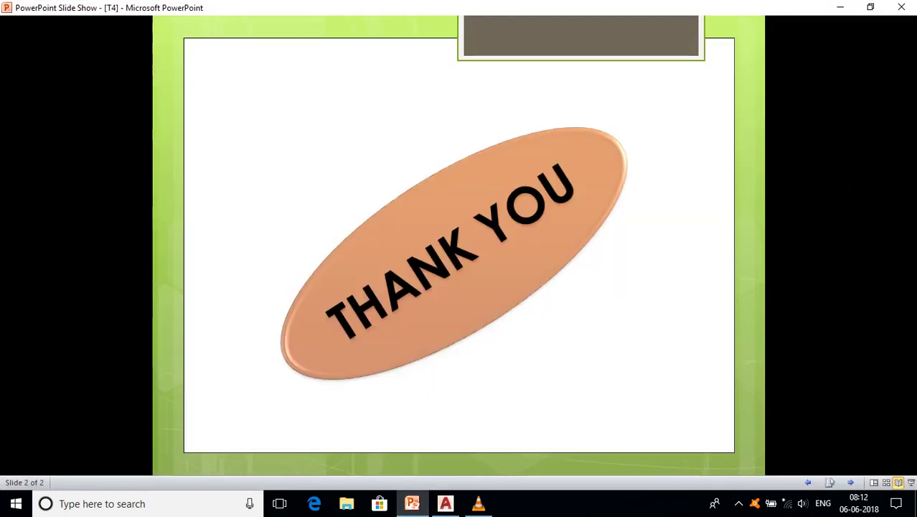